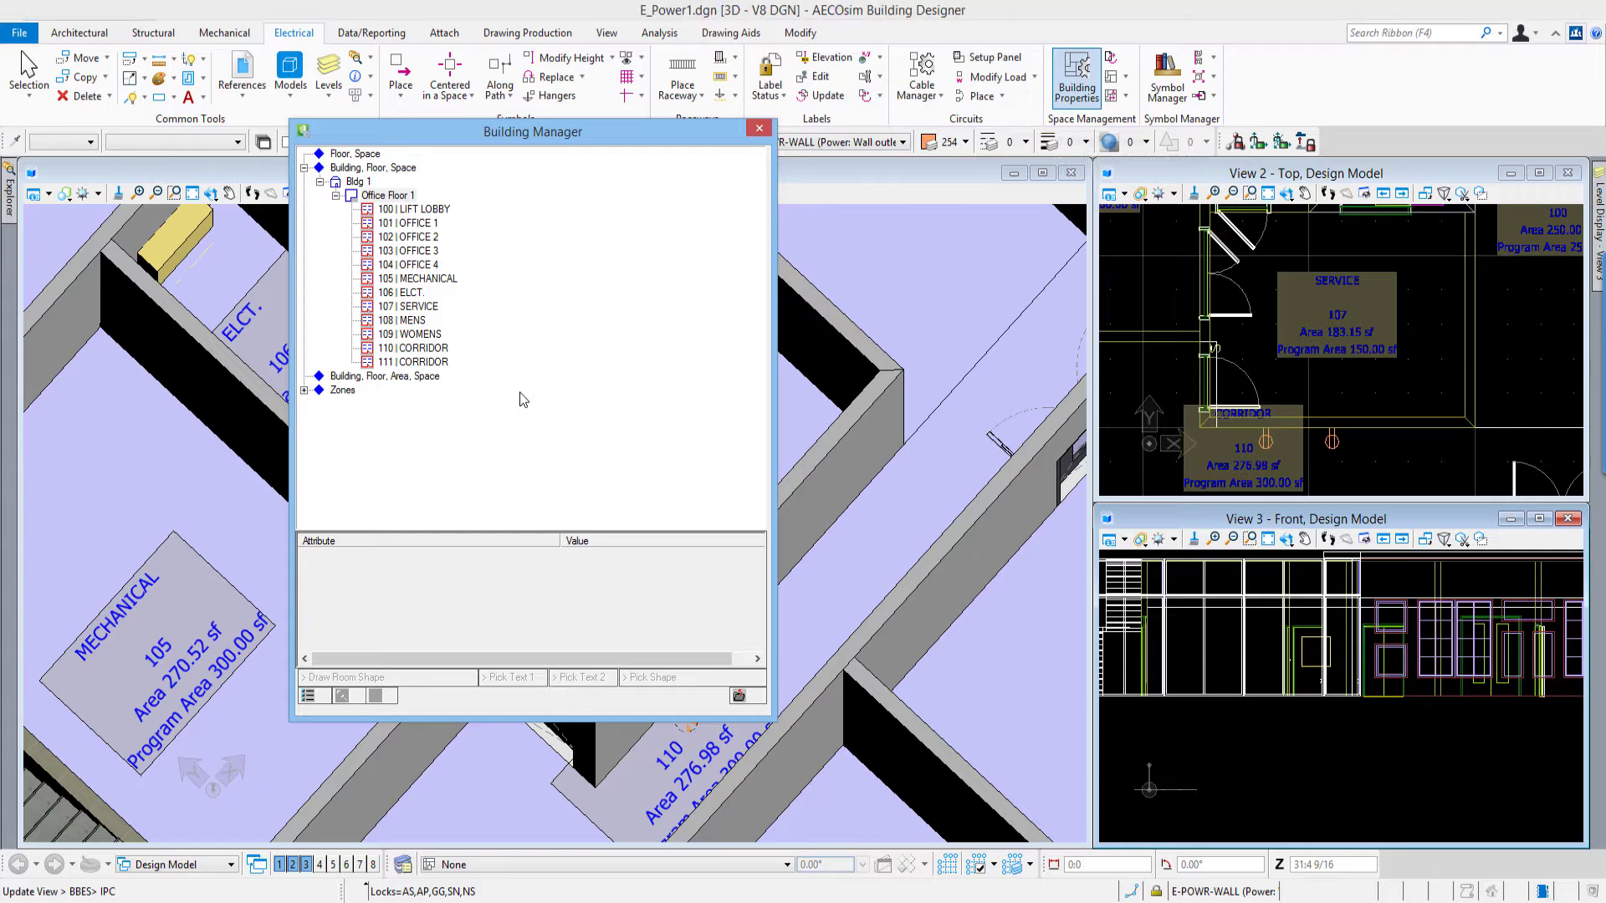
- Locate the 101 | OFFICE 1 space of Office Floor 1 in the model with the Building Manager and close the manager
left_click(412, 225)
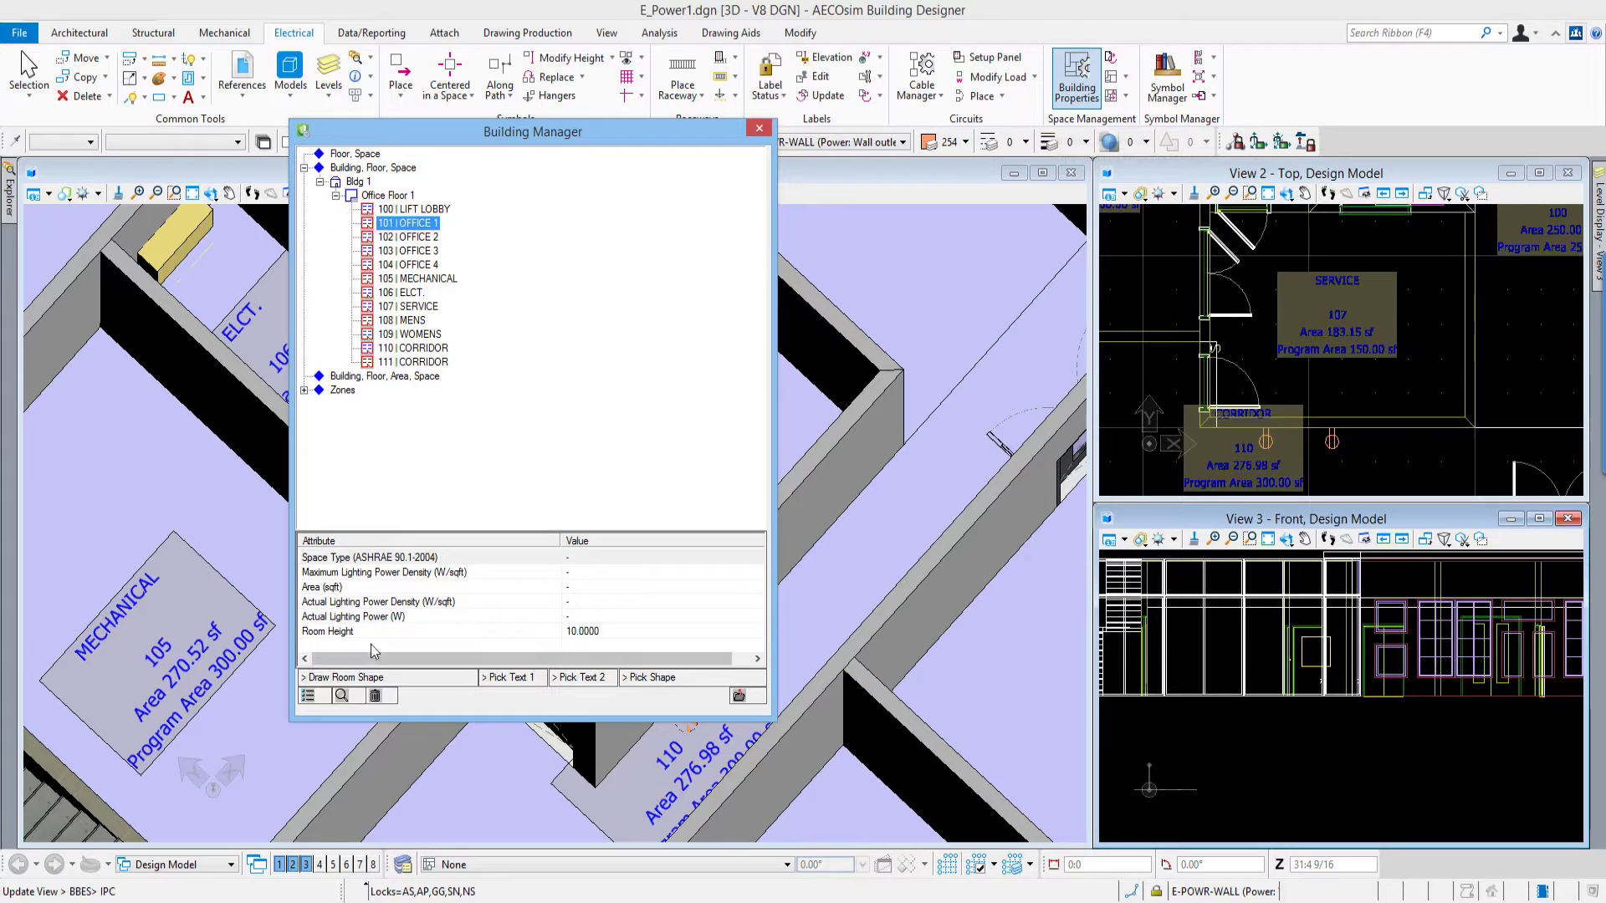
left_click(342, 696)
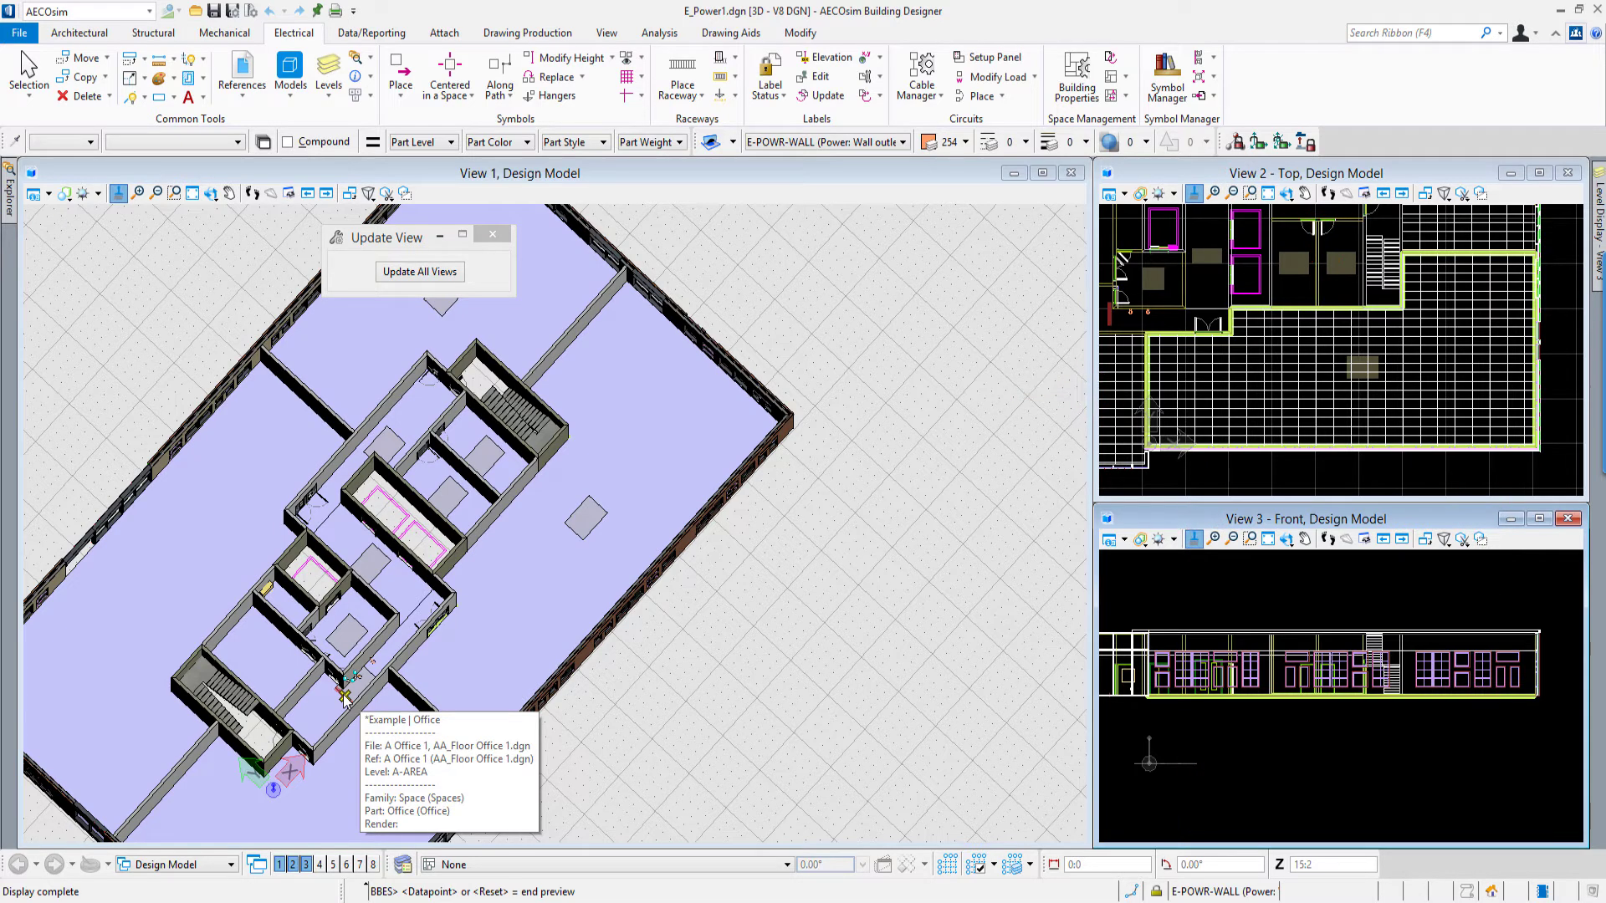
right_click(836, 374)
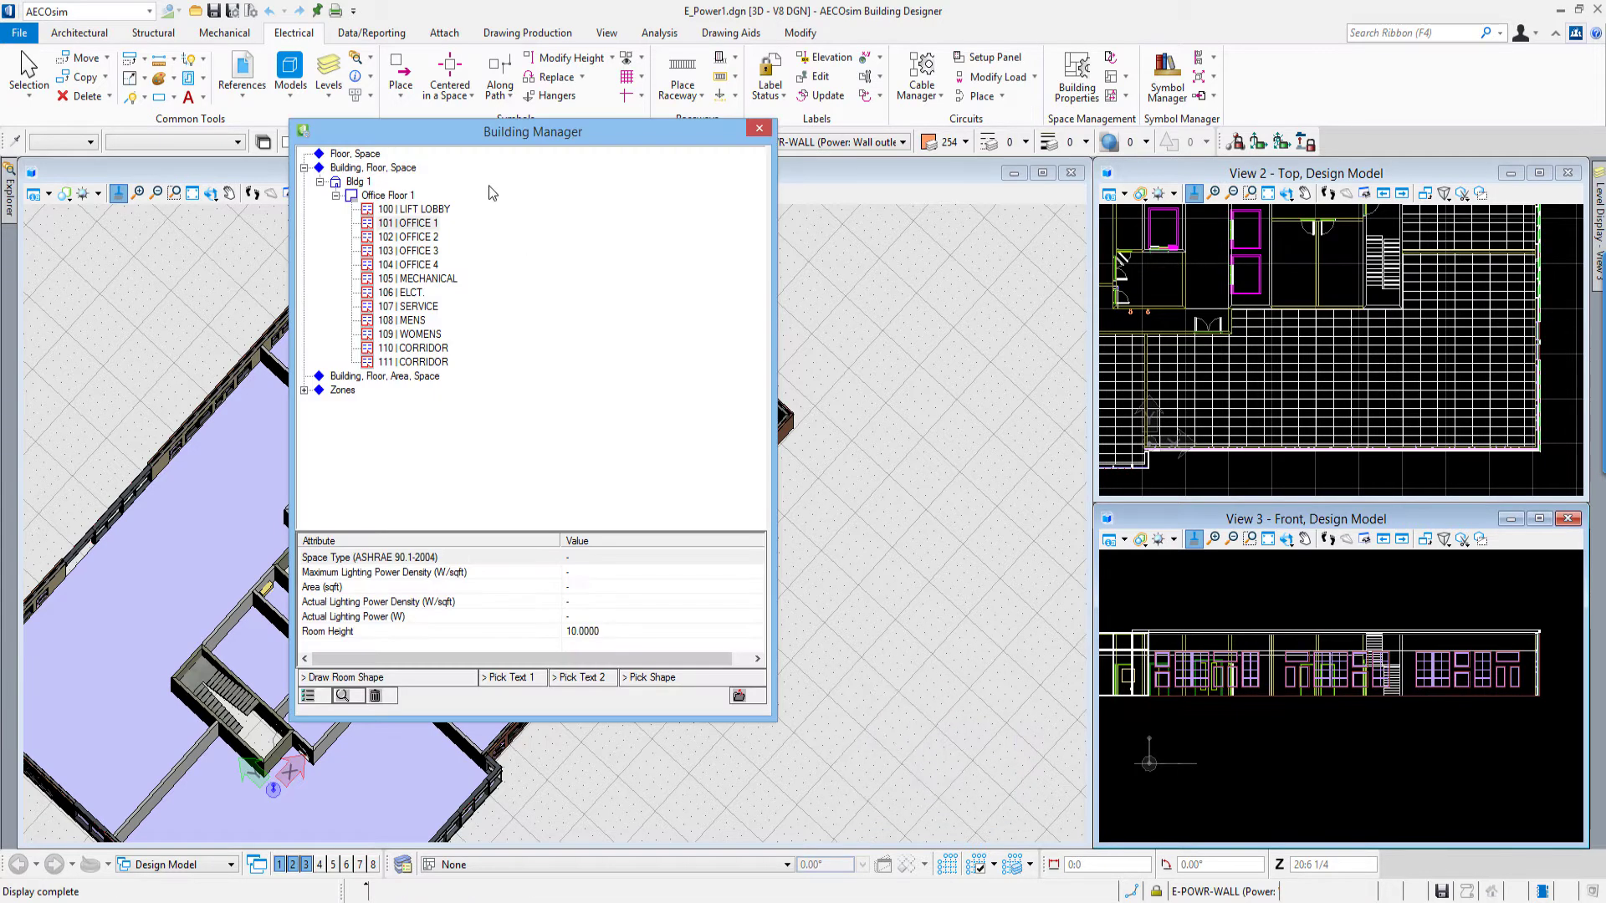
left_click(737, 696)
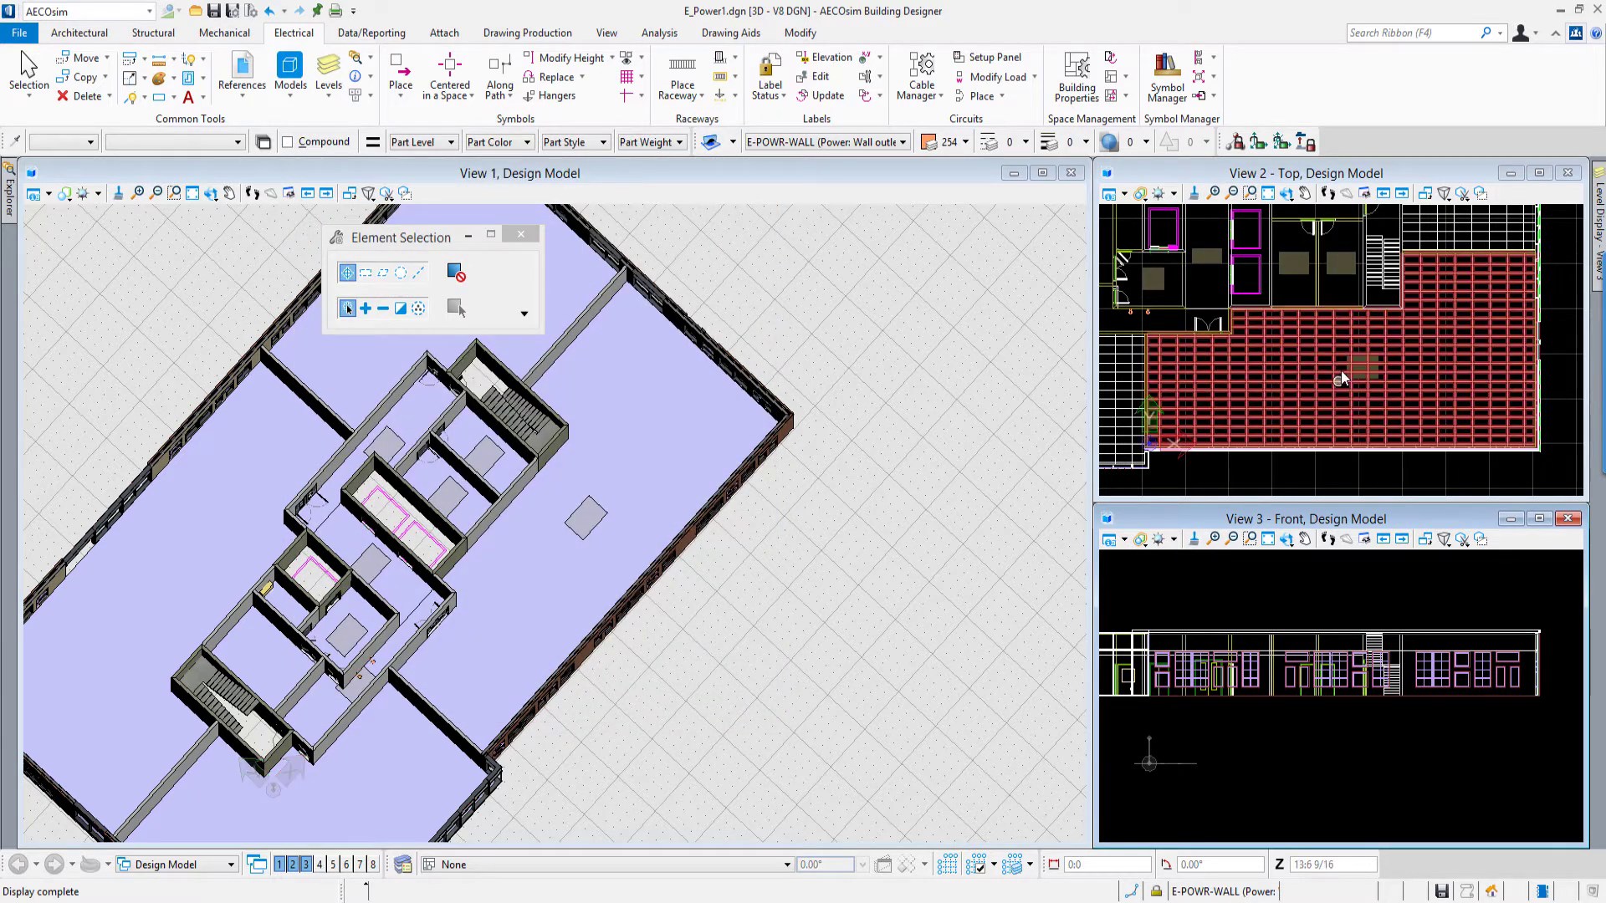
- Turn off the level of the suspended acoustical tile ceiling (A-CLNG-SUSP) covering Office 1 in the top view
mouse_move(1325, 374)
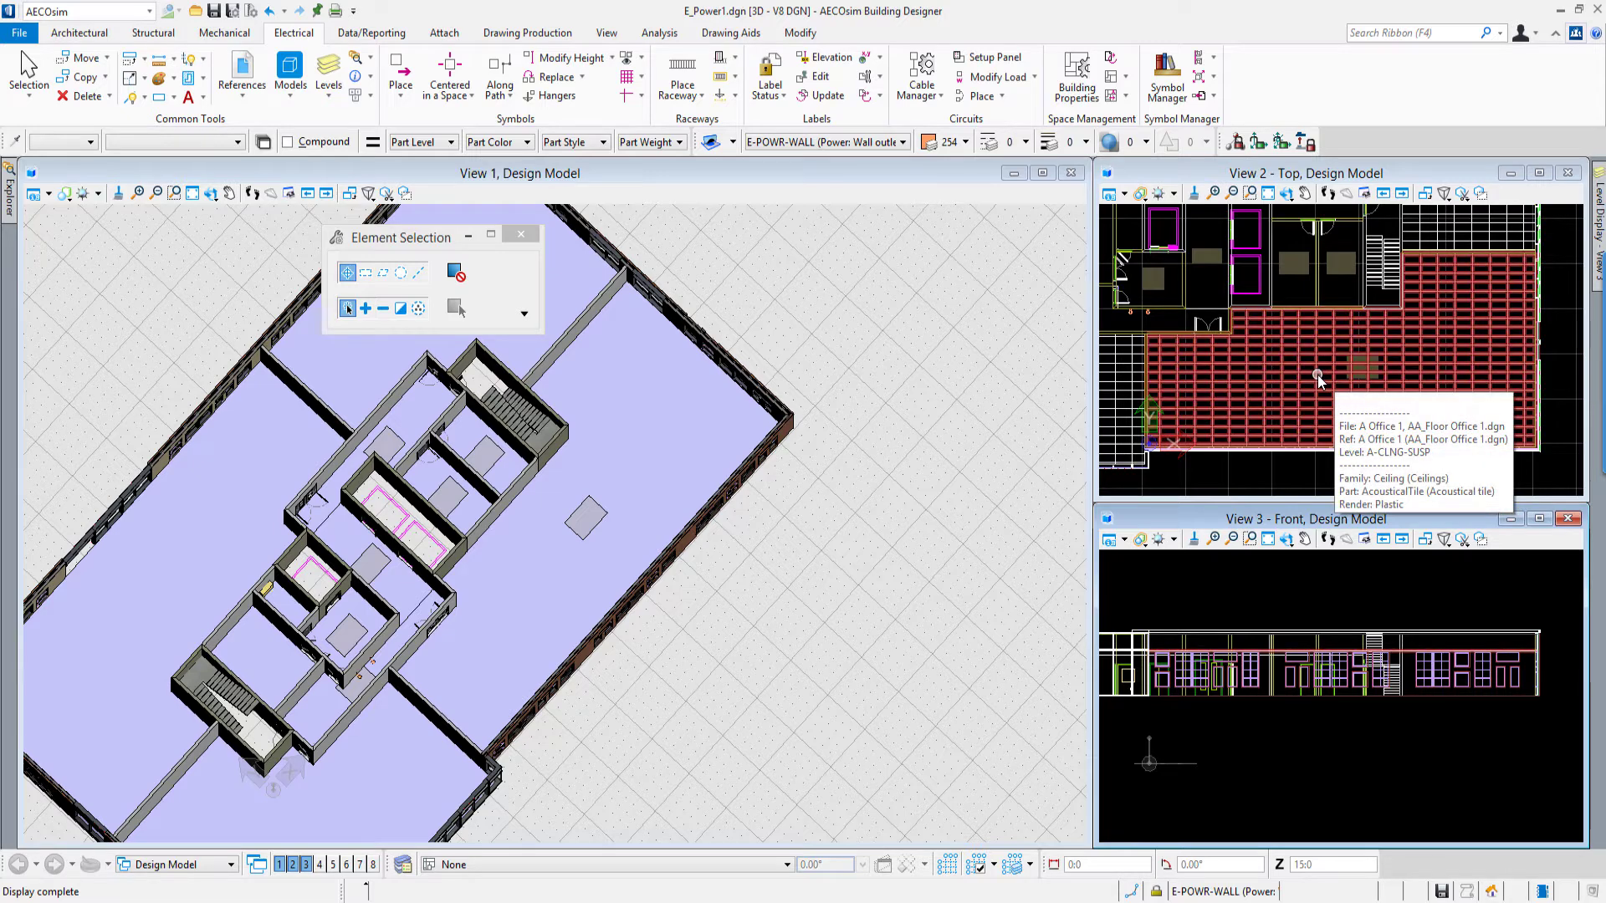
right_click(1320, 380)
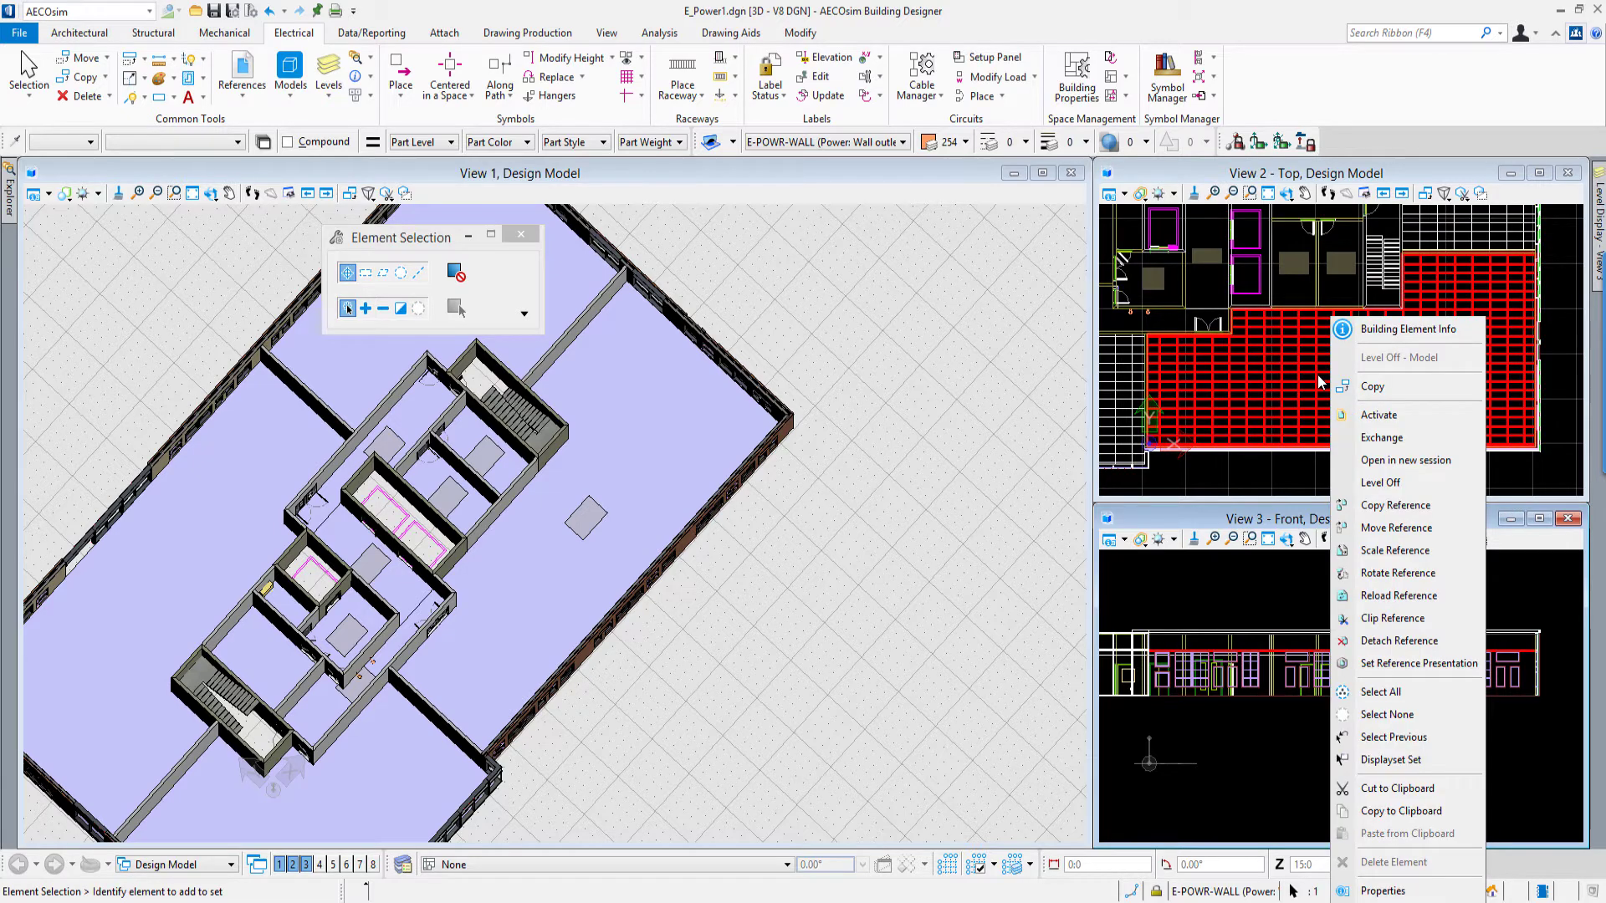
left_click(1378, 485)
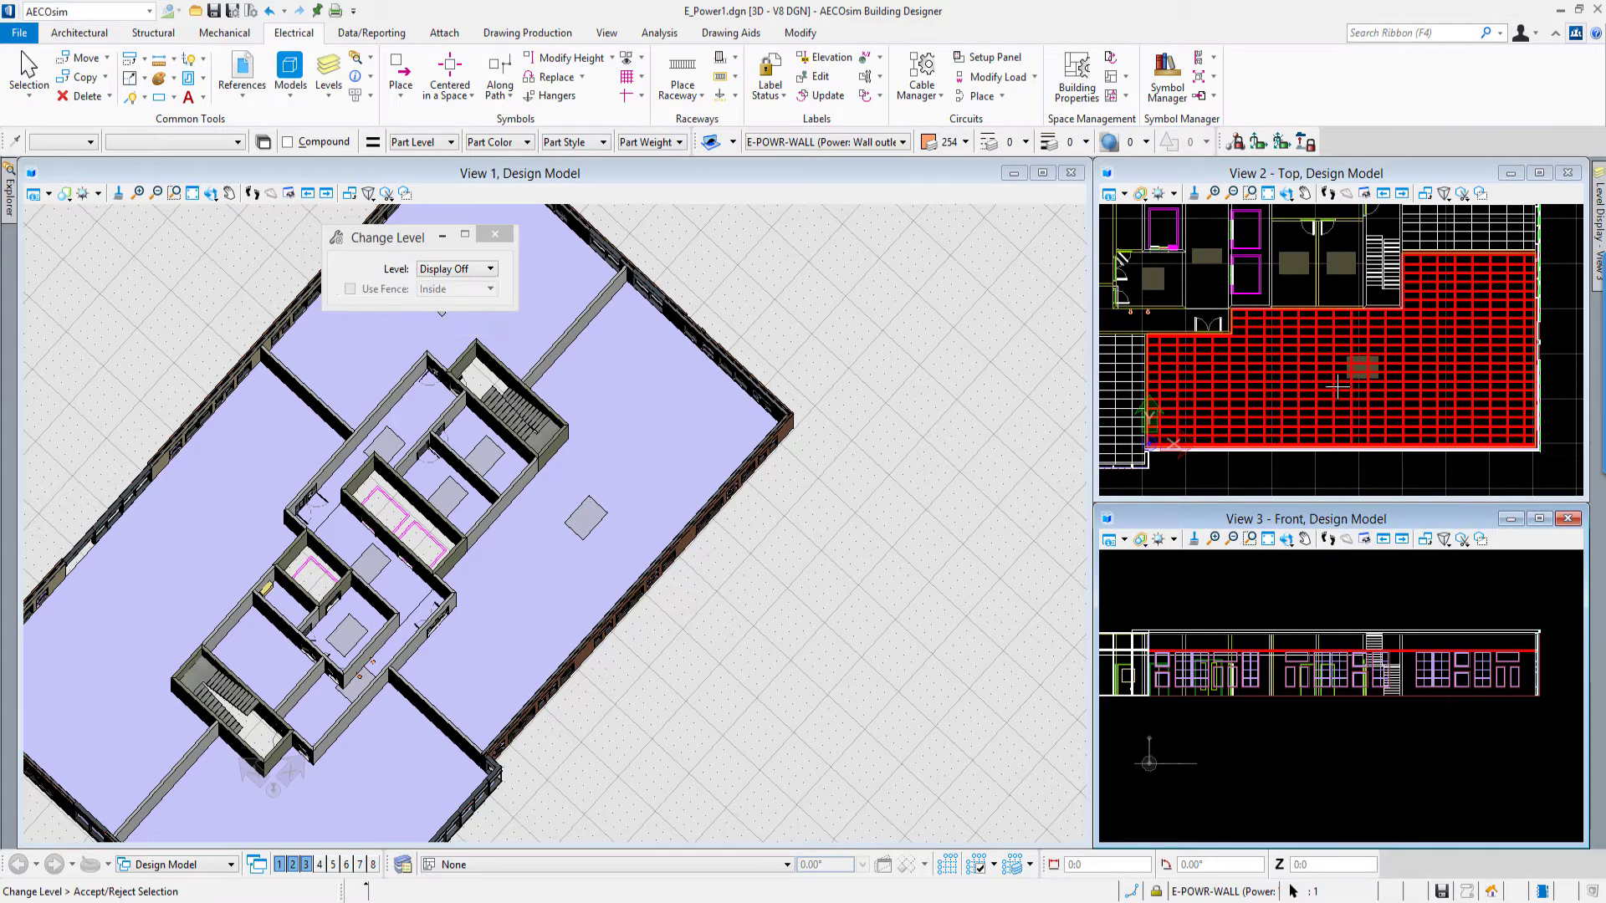
left_click(1336, 387)
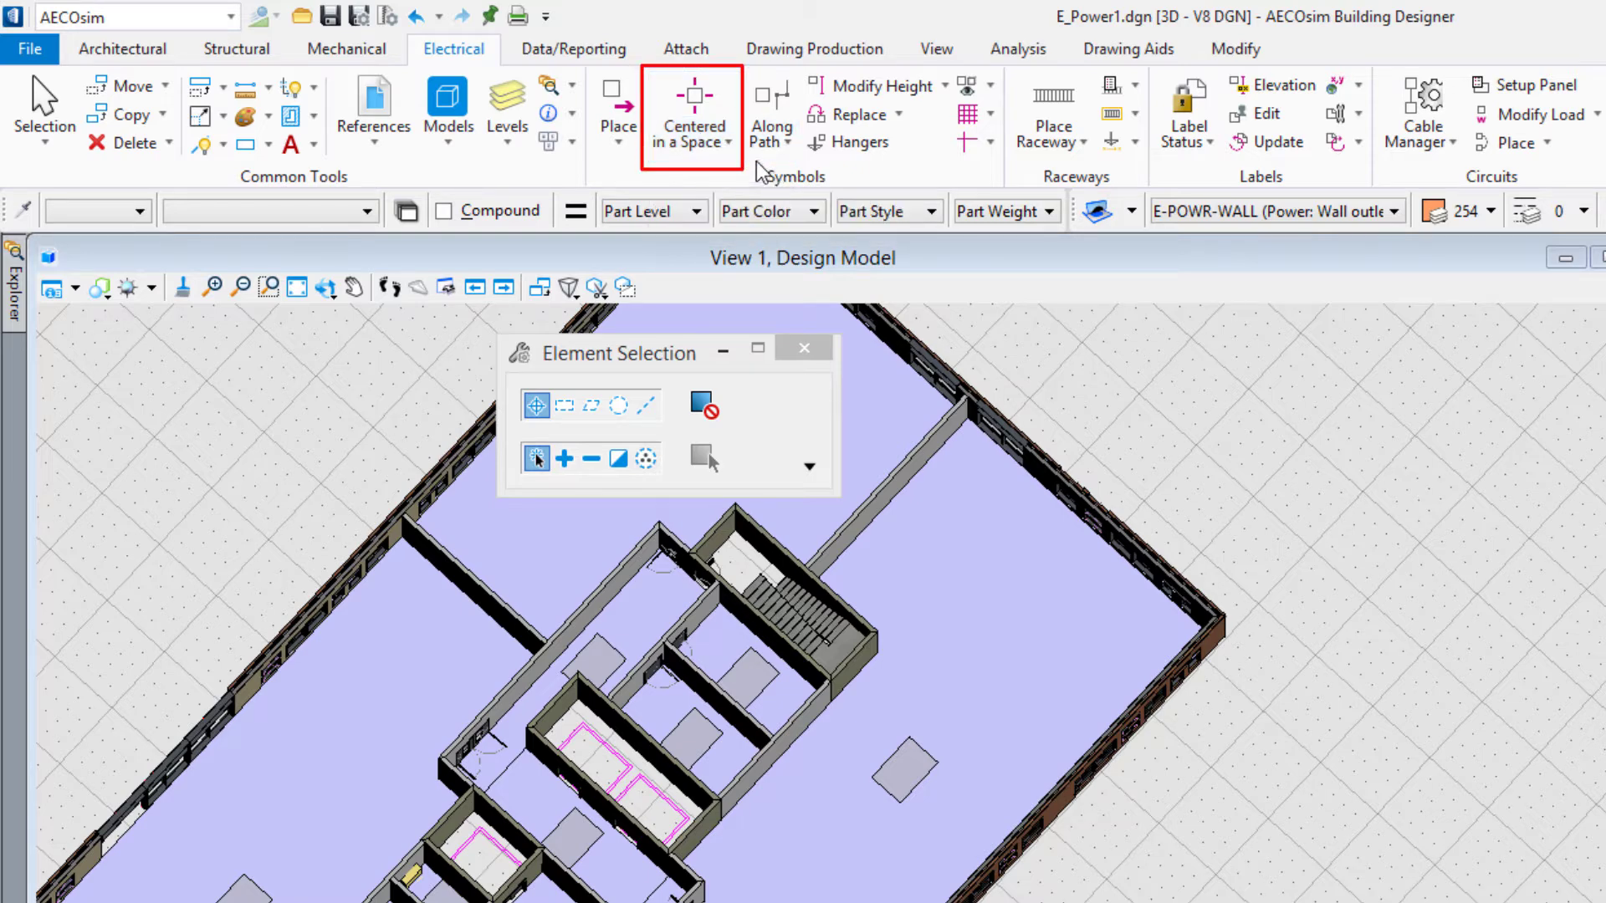
- Start the In Space symbol placement and have it search for the room around a point inside Office 1 in the top view
left_click(719, 143)
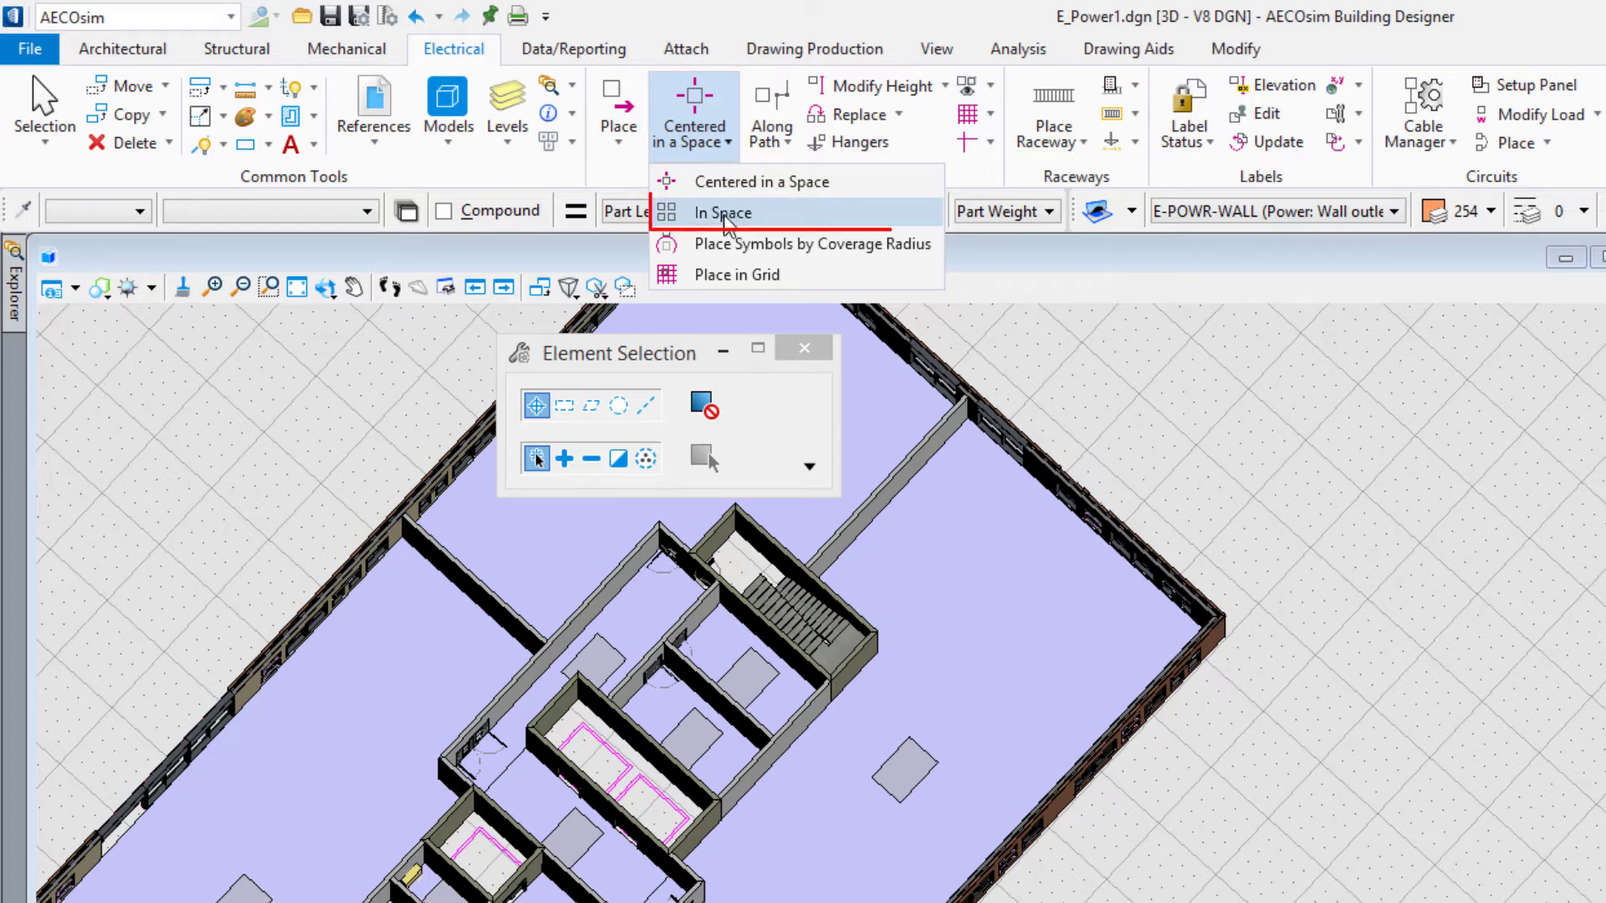
left_click(722, 214)
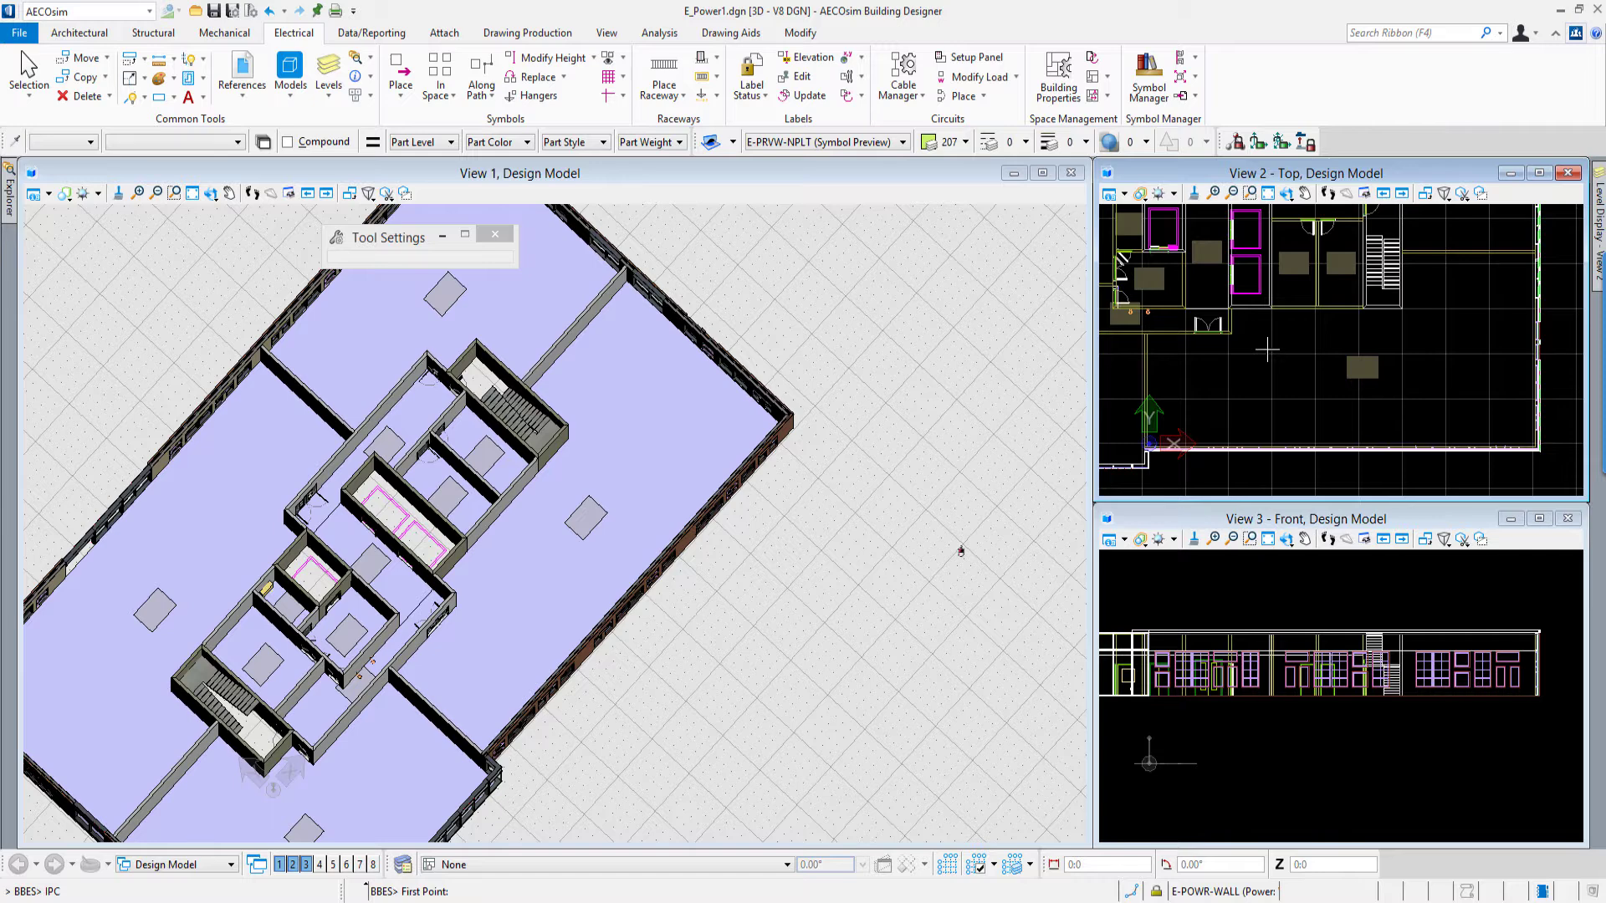
left_click(1267, 350)
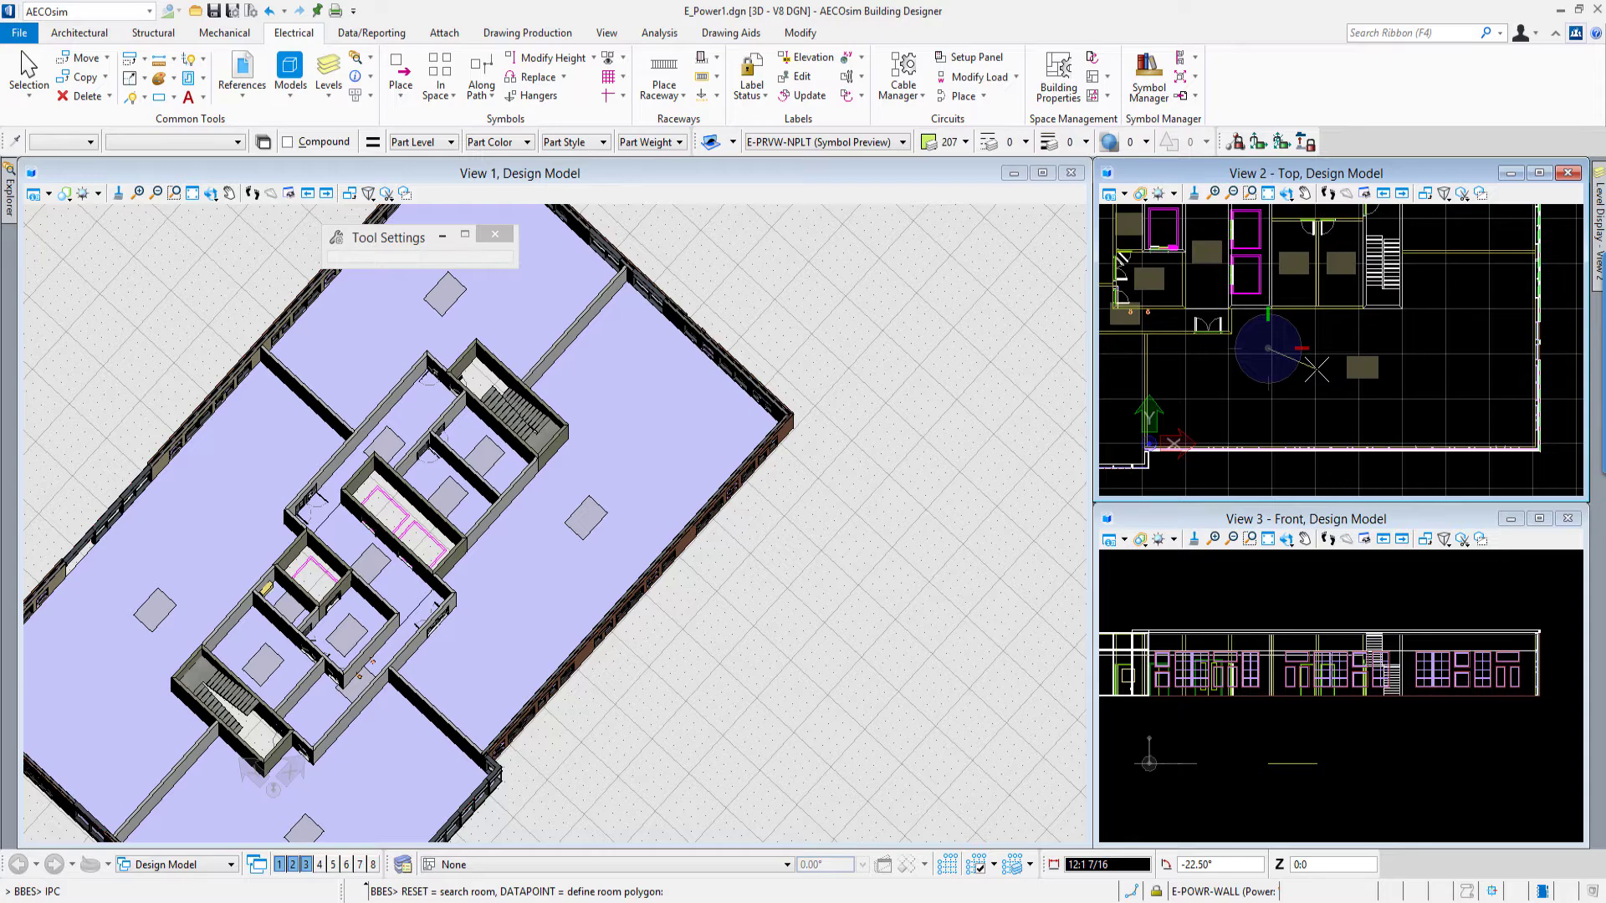
right_click(1316, 369)
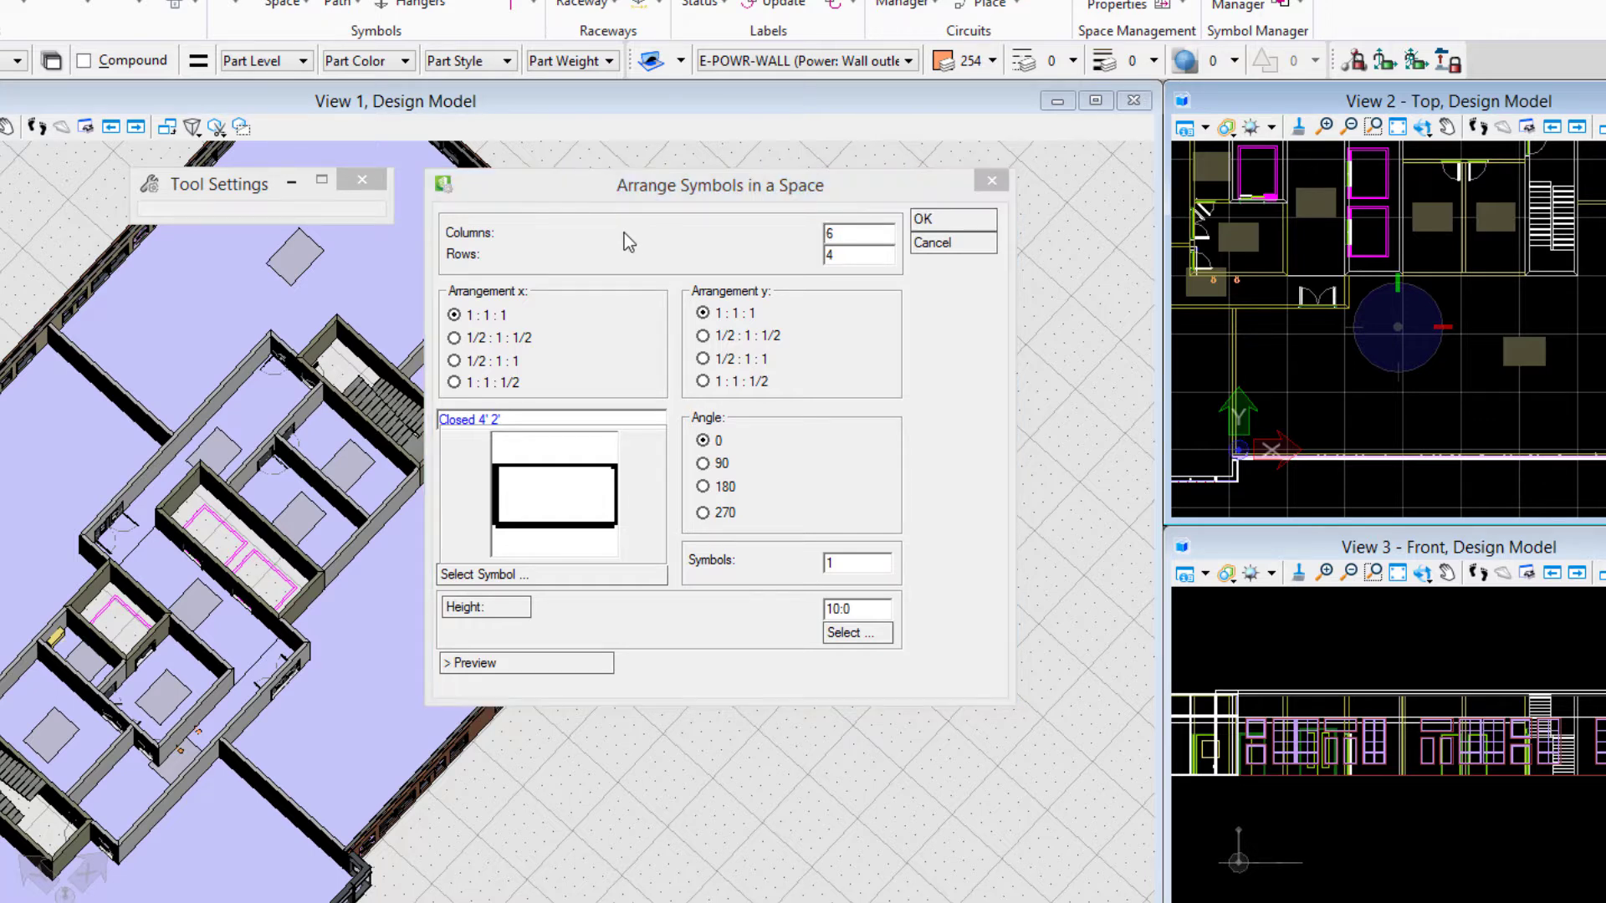
- Keep 6 columns and 4 rows and set both the x and y arrangement to 1/2 : 1 : 1/2
left_click(624, 198)
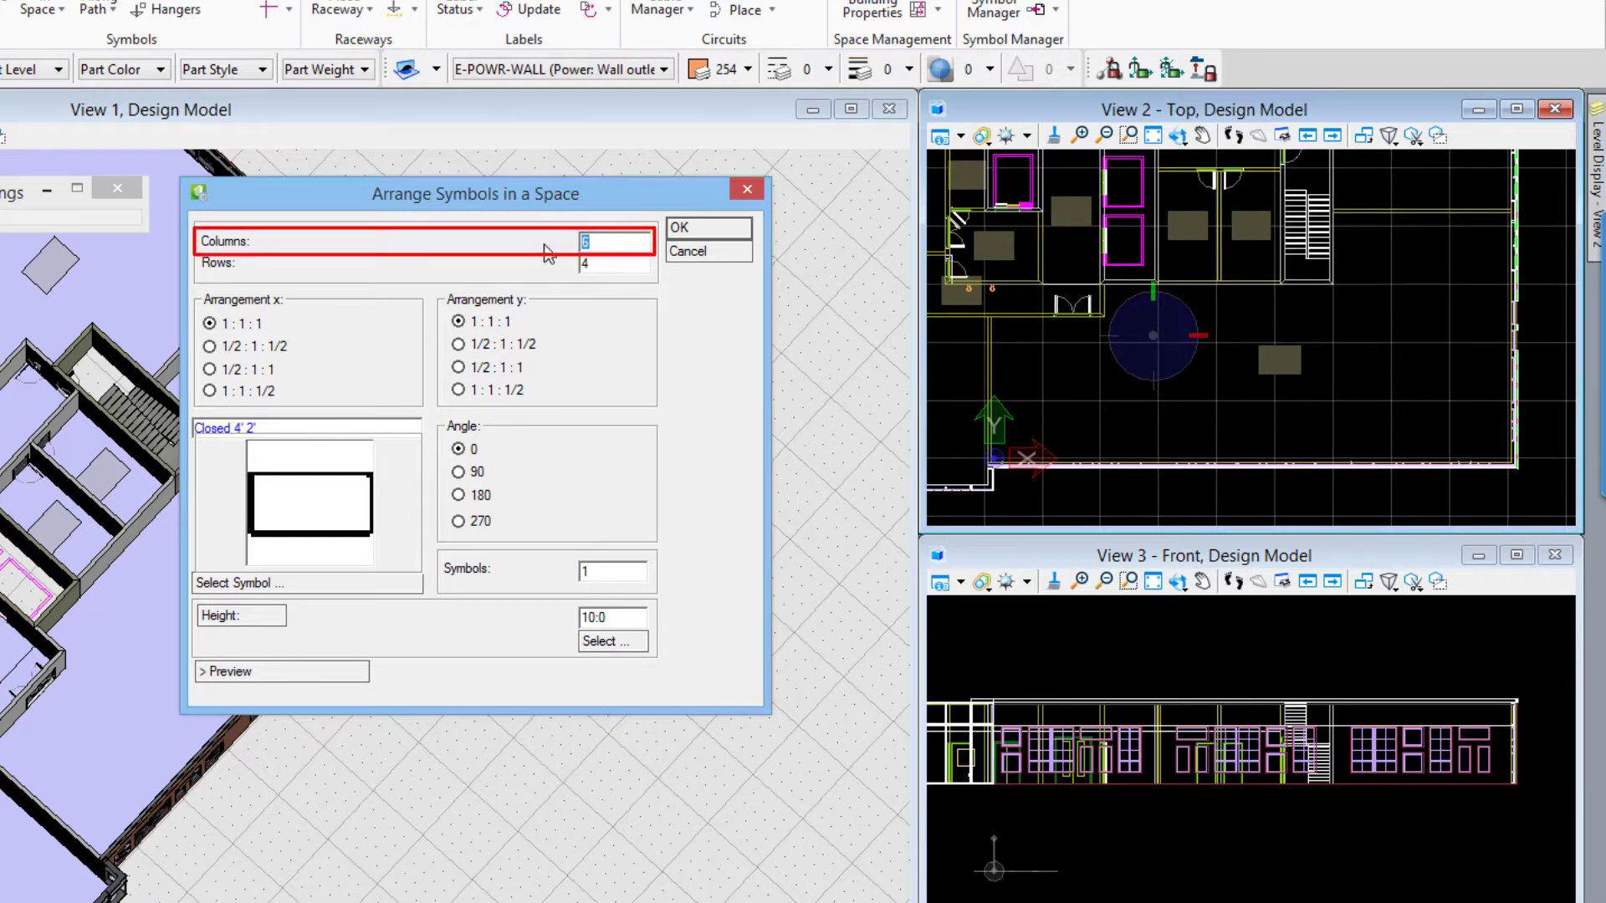
key("Tab")
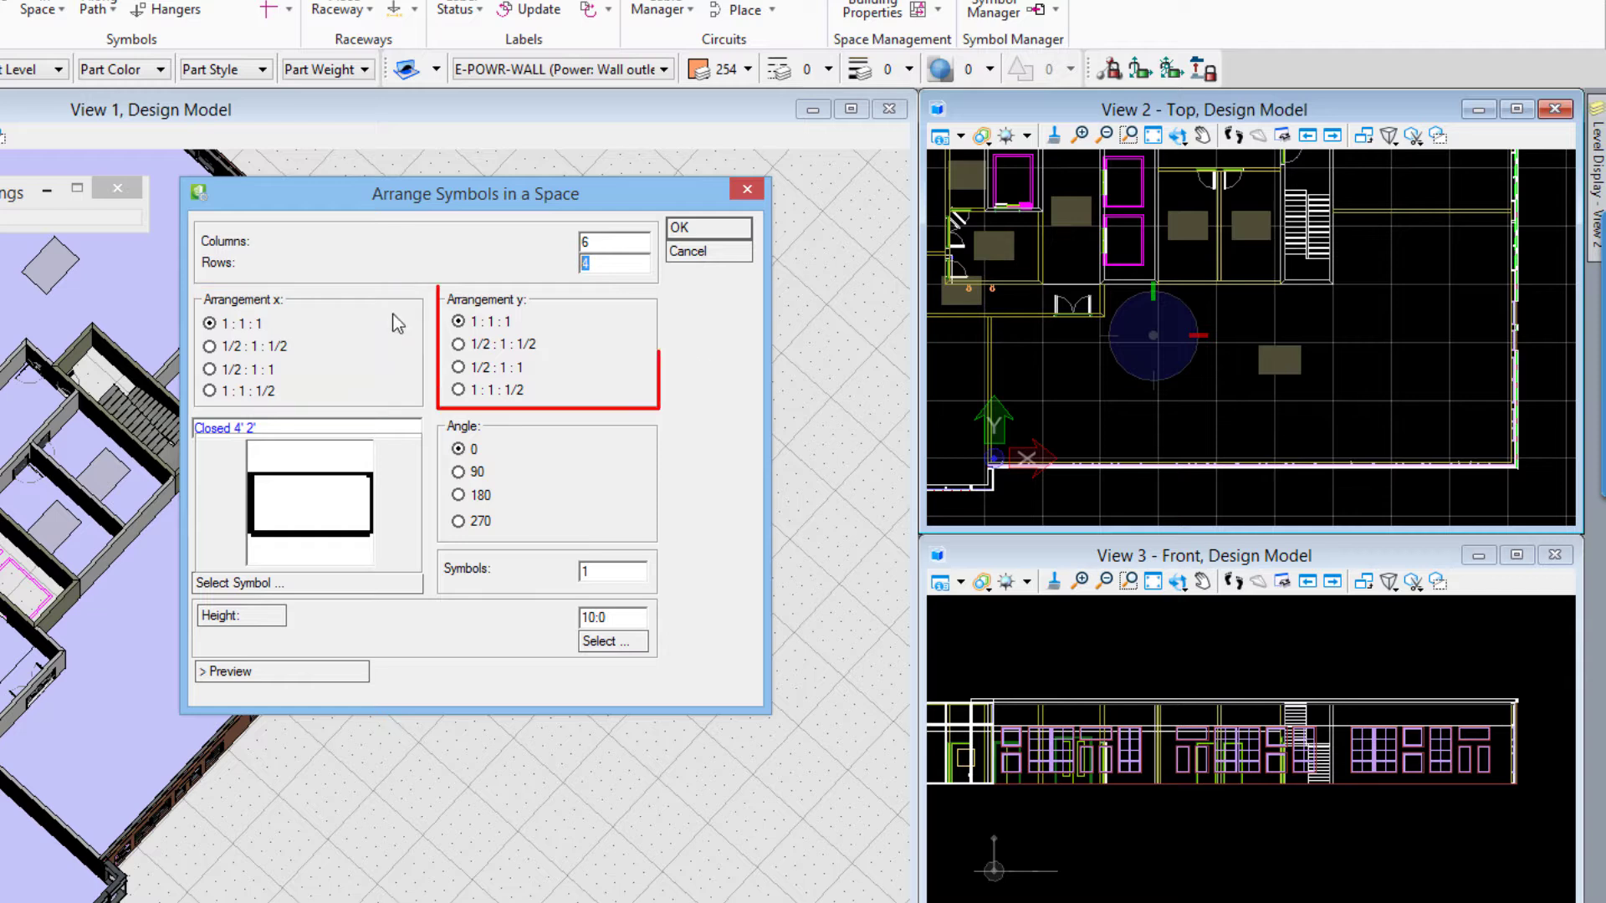
left_click(211, 350)
left_click(459, 346)
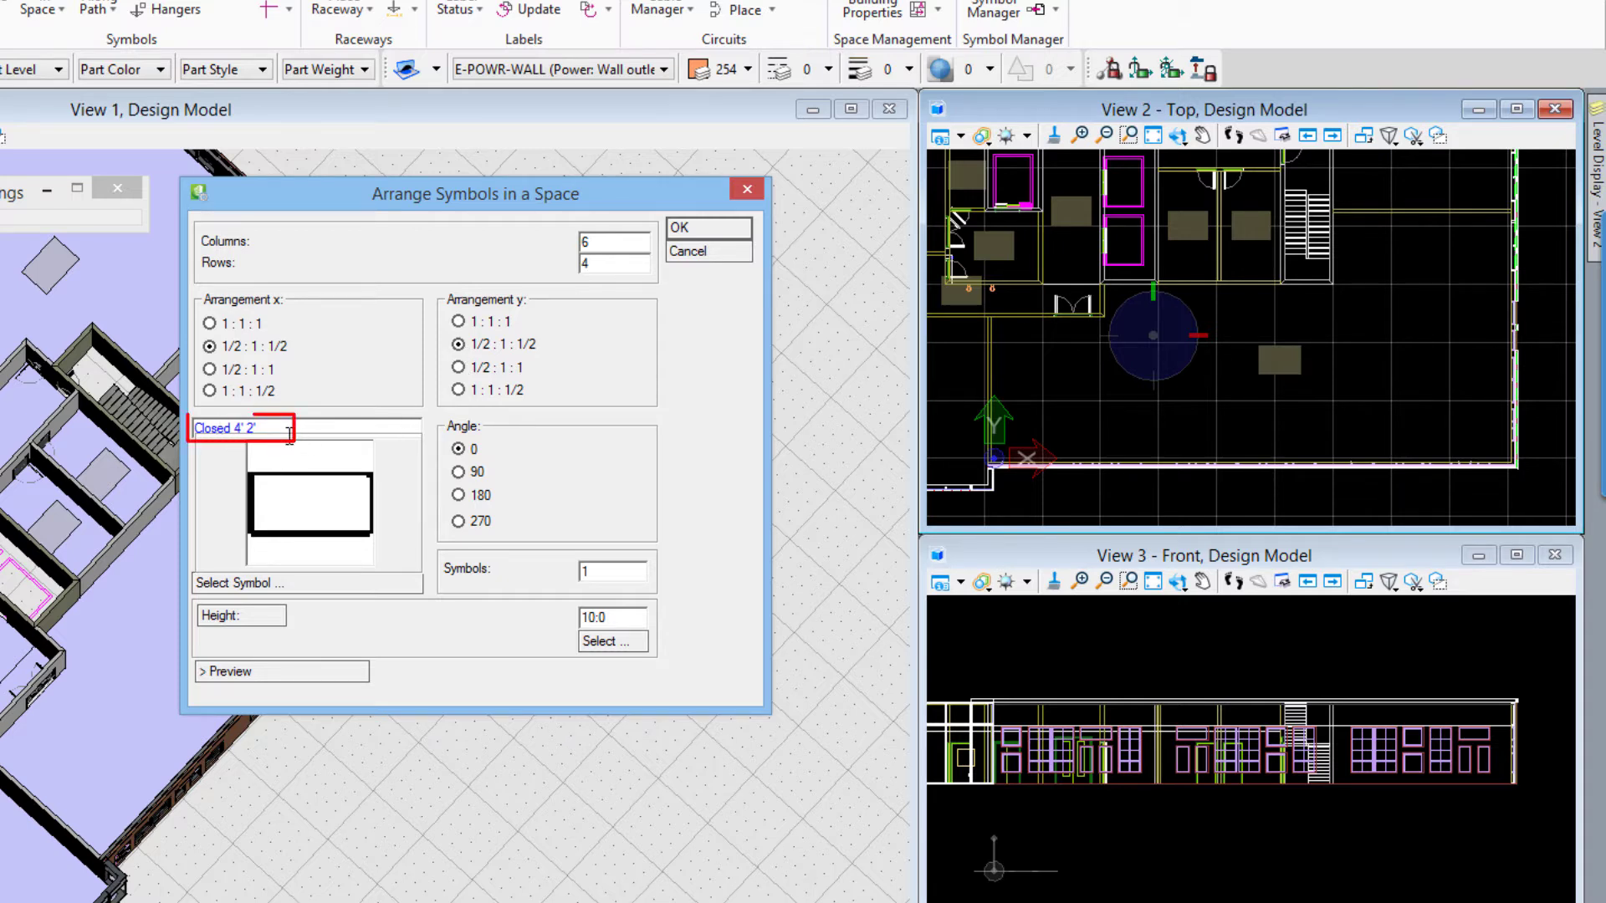
- Choose symbol 0007 Closed 4' 2' from the Lighting + Power category Tubes Closed as the symbol to place
left_click(349, 587)
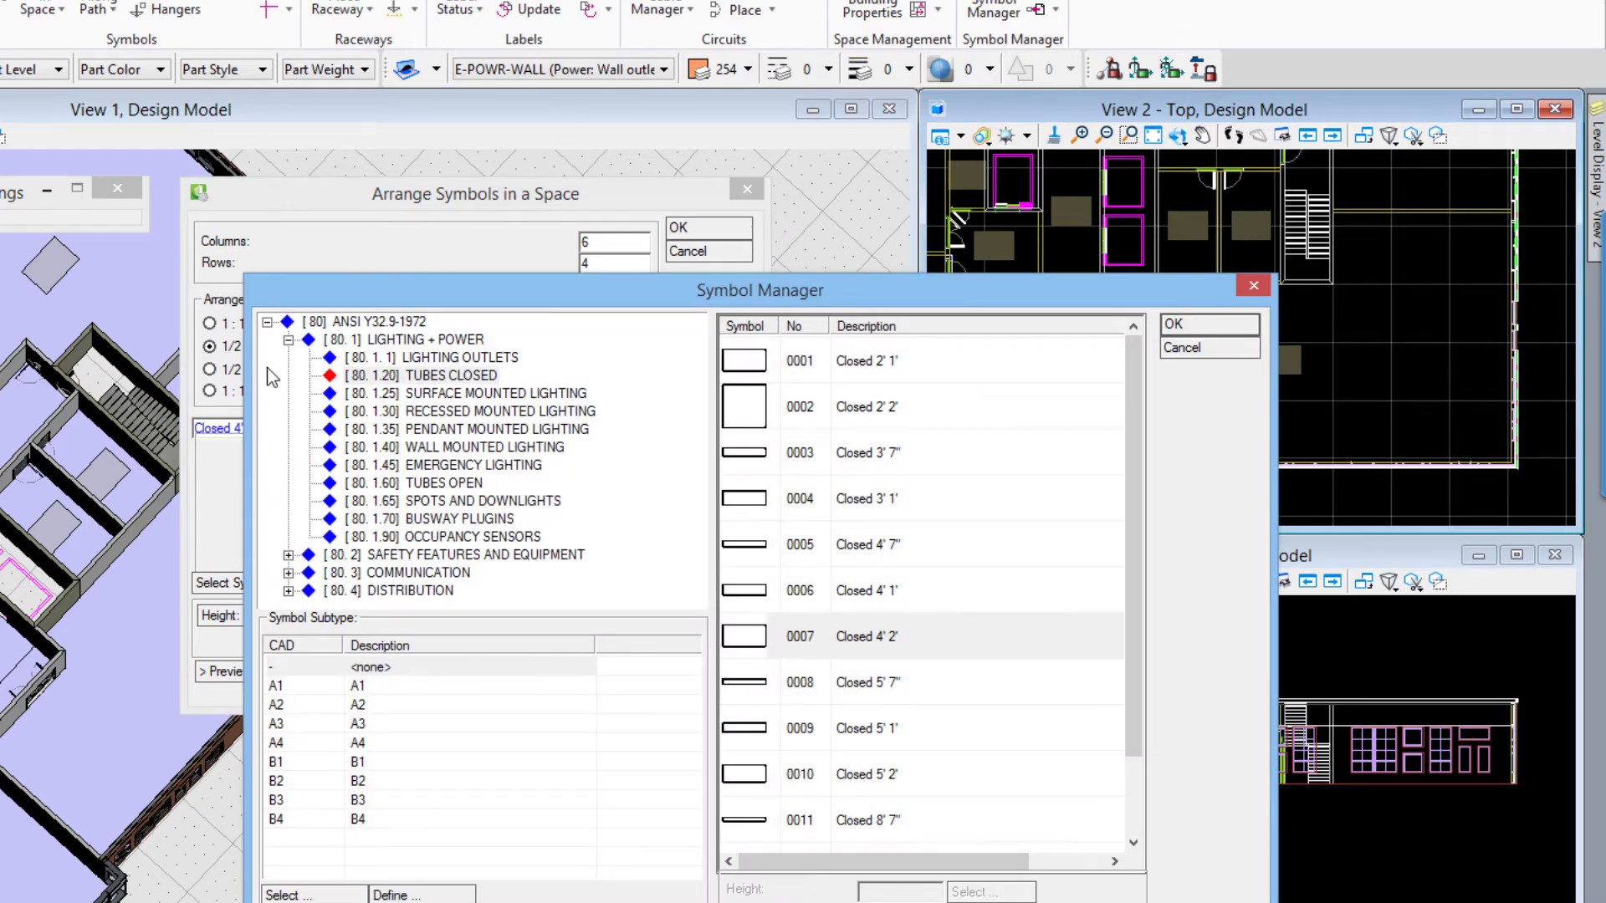
left_click(268, 322)
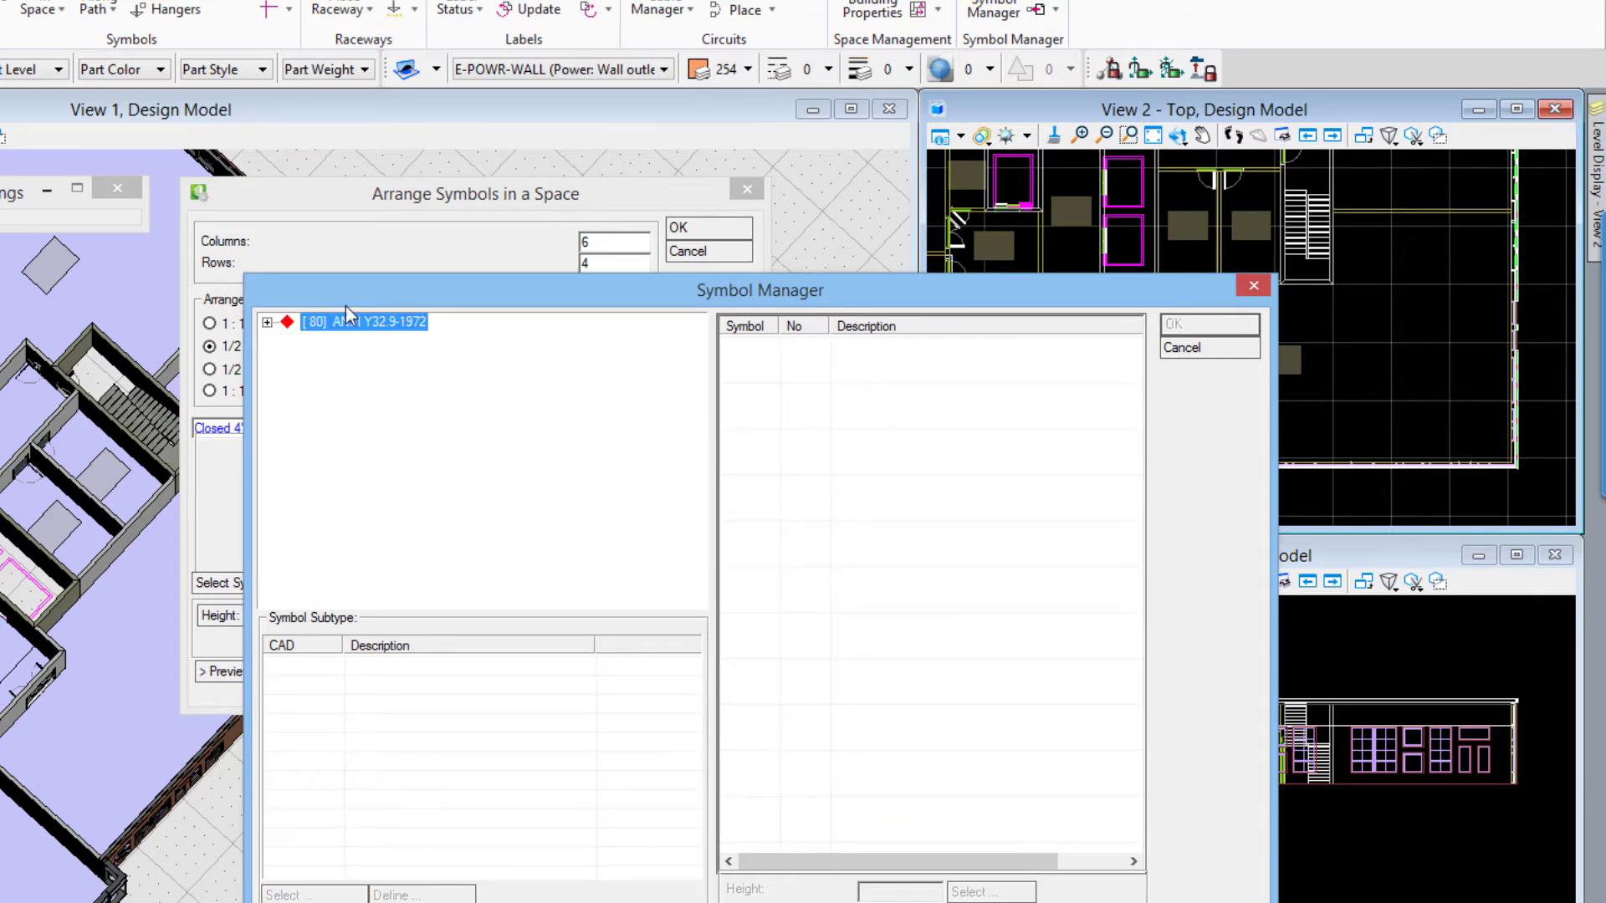
left_click_drag(352, 304, 299, 192)
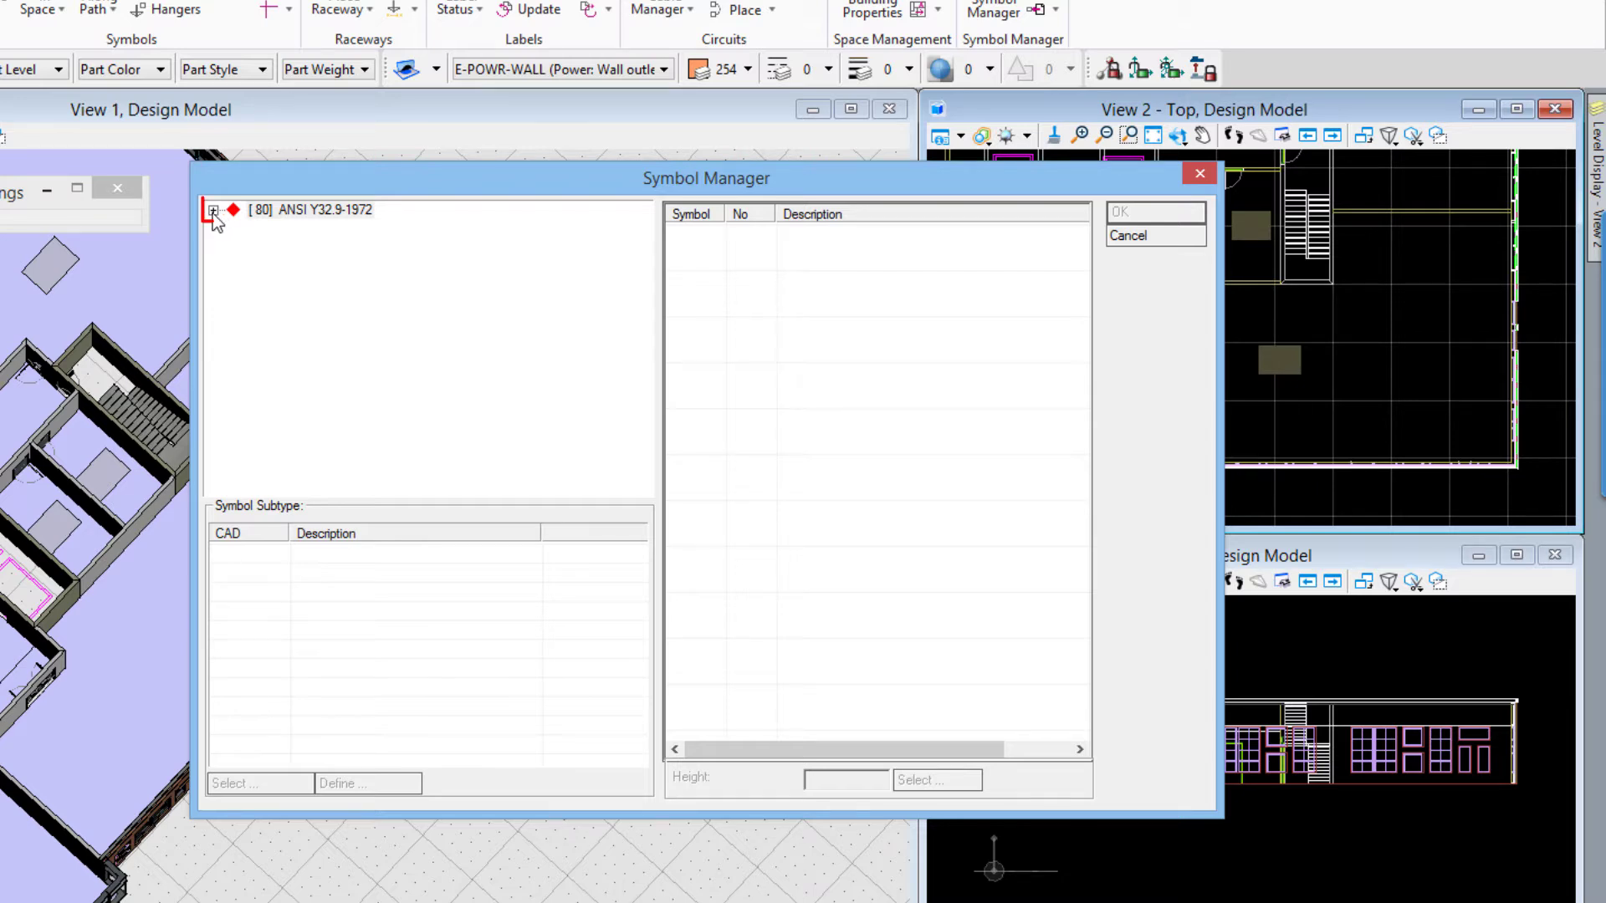
left_click(213, 209)
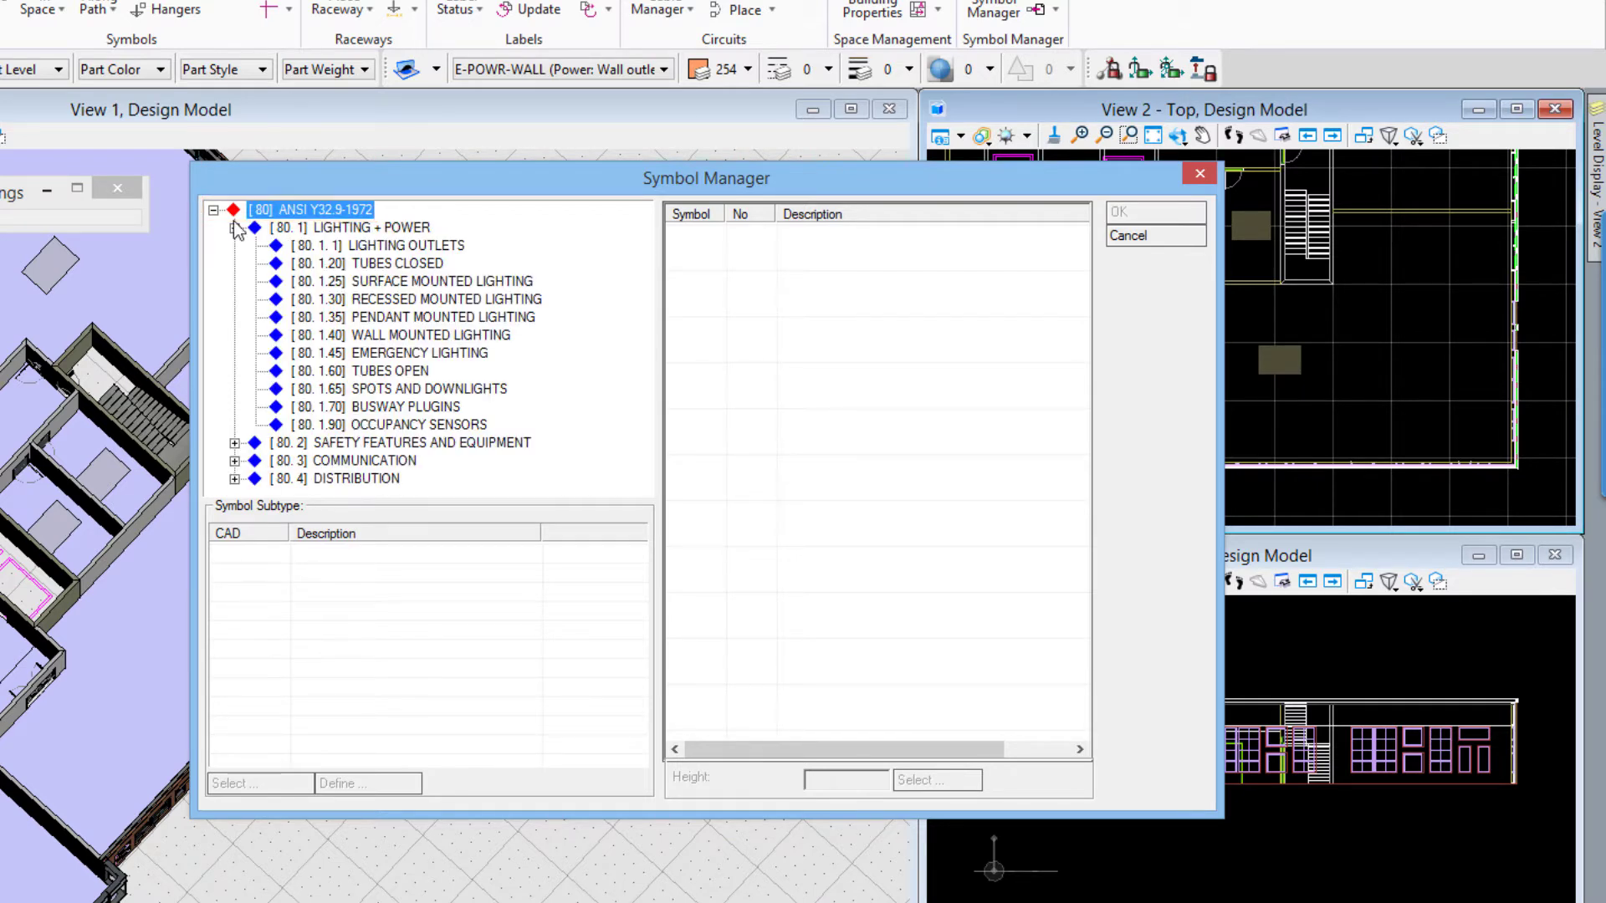
left_click(235, 227)
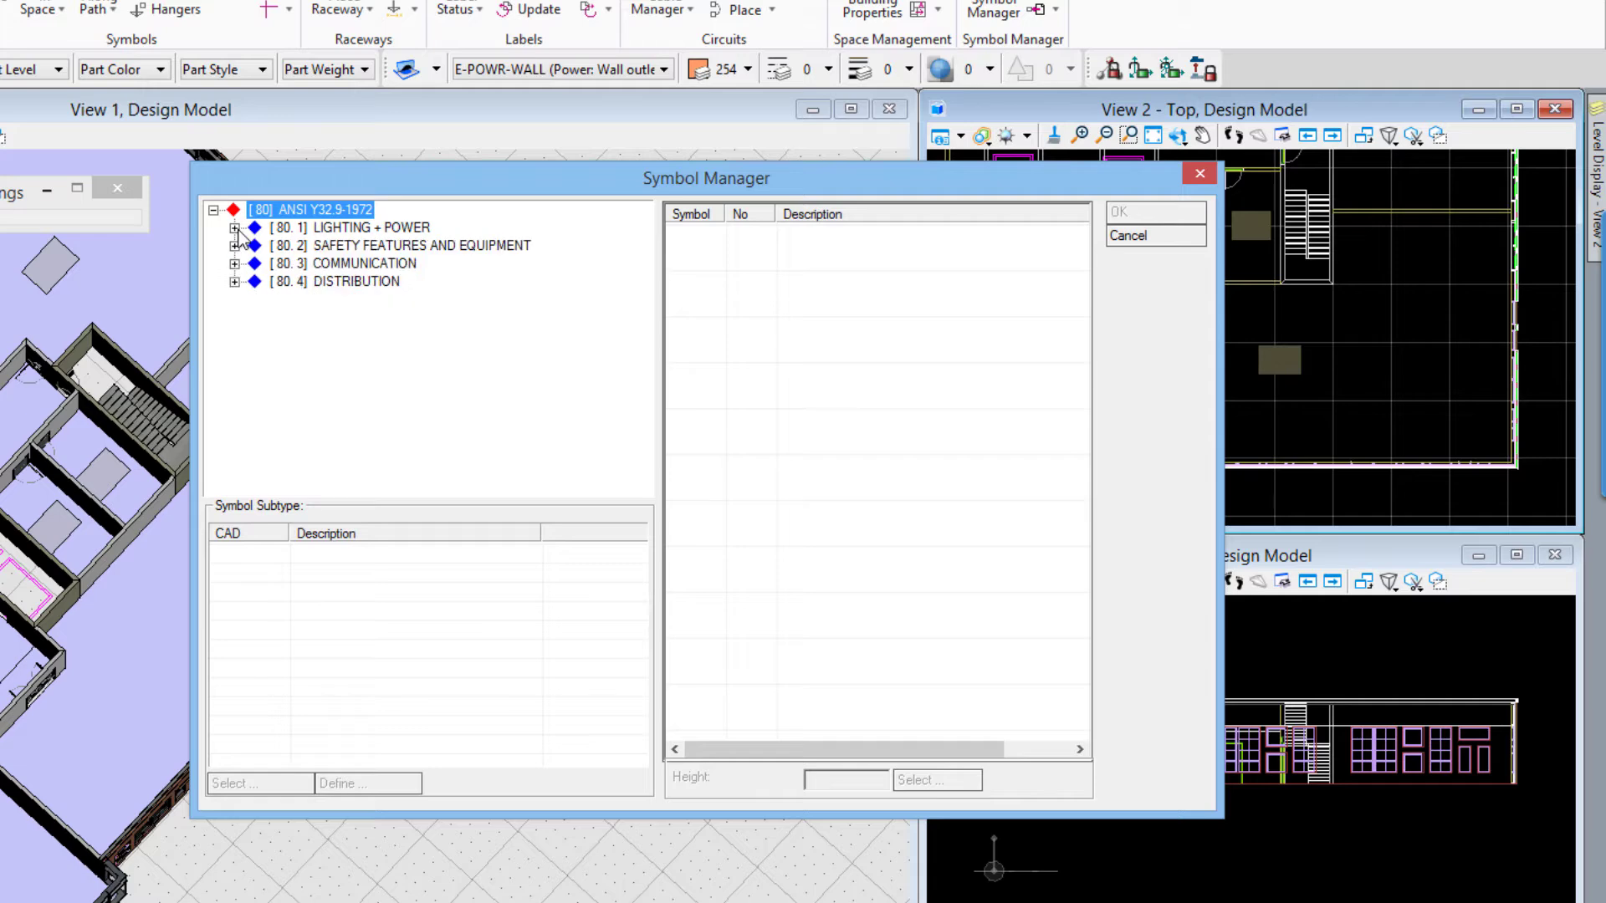
left_click(235, 227)
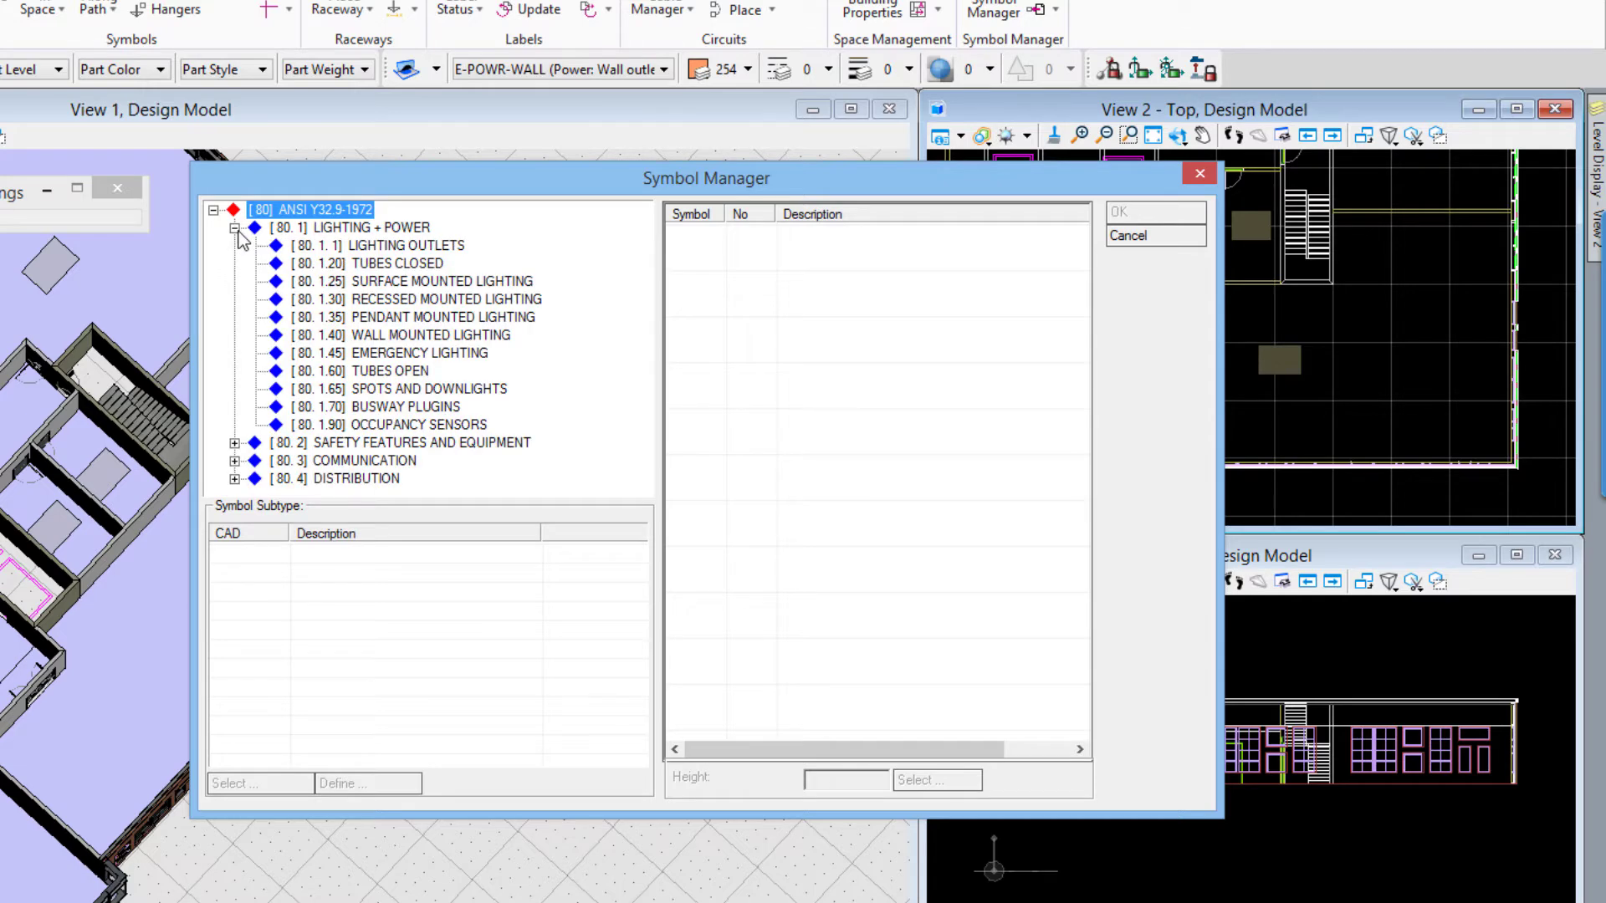
left_click(385, 264)
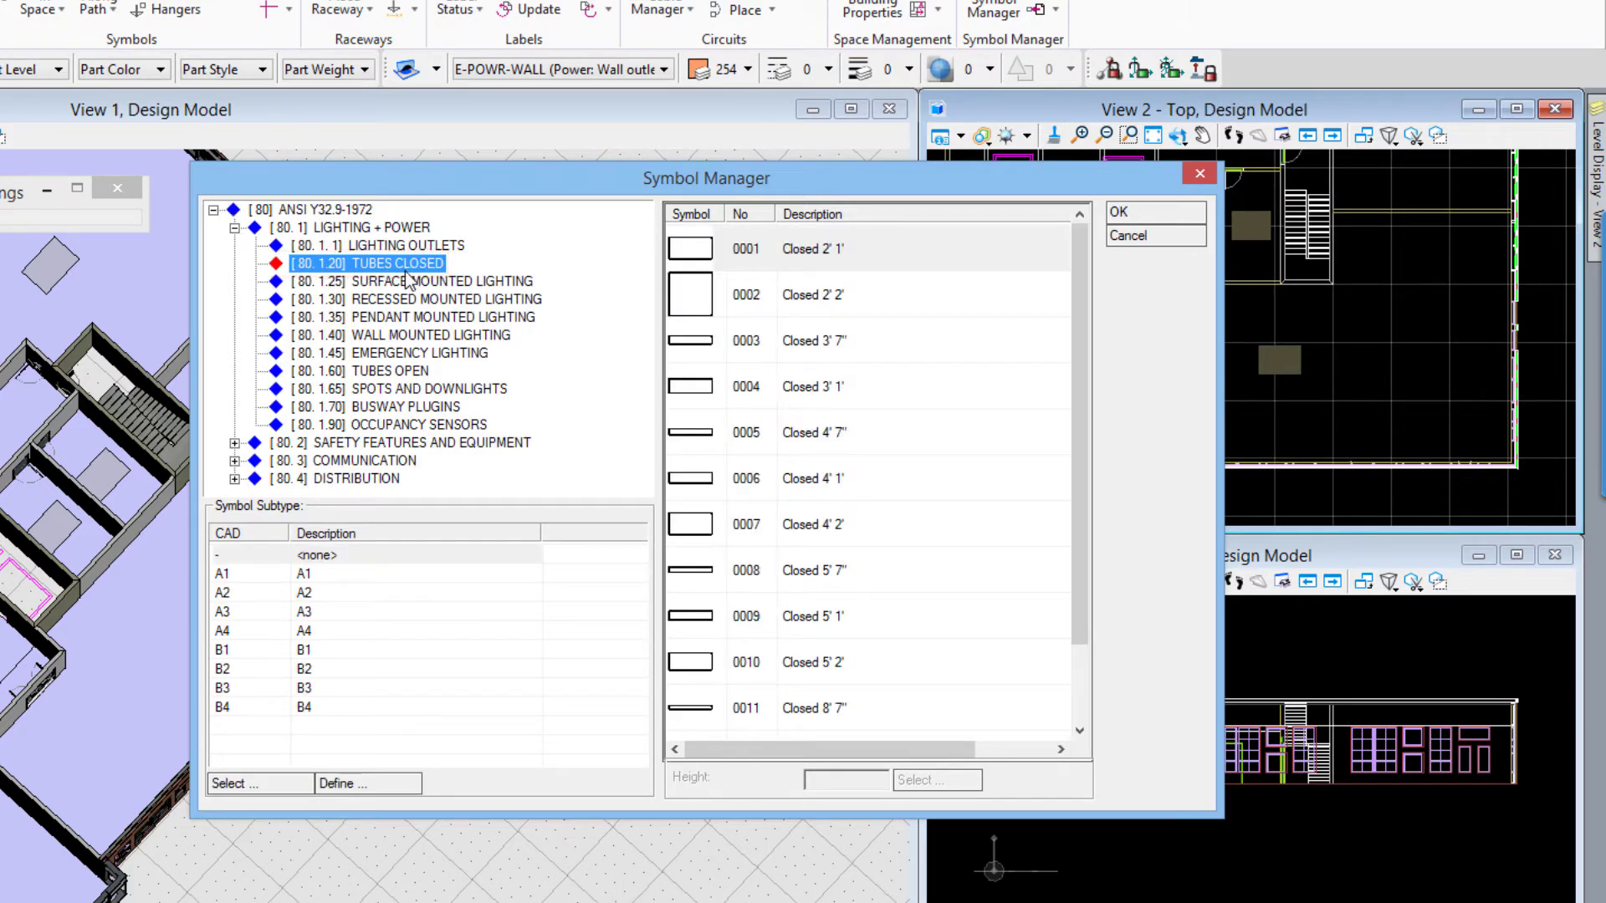
left_click(870, 530)
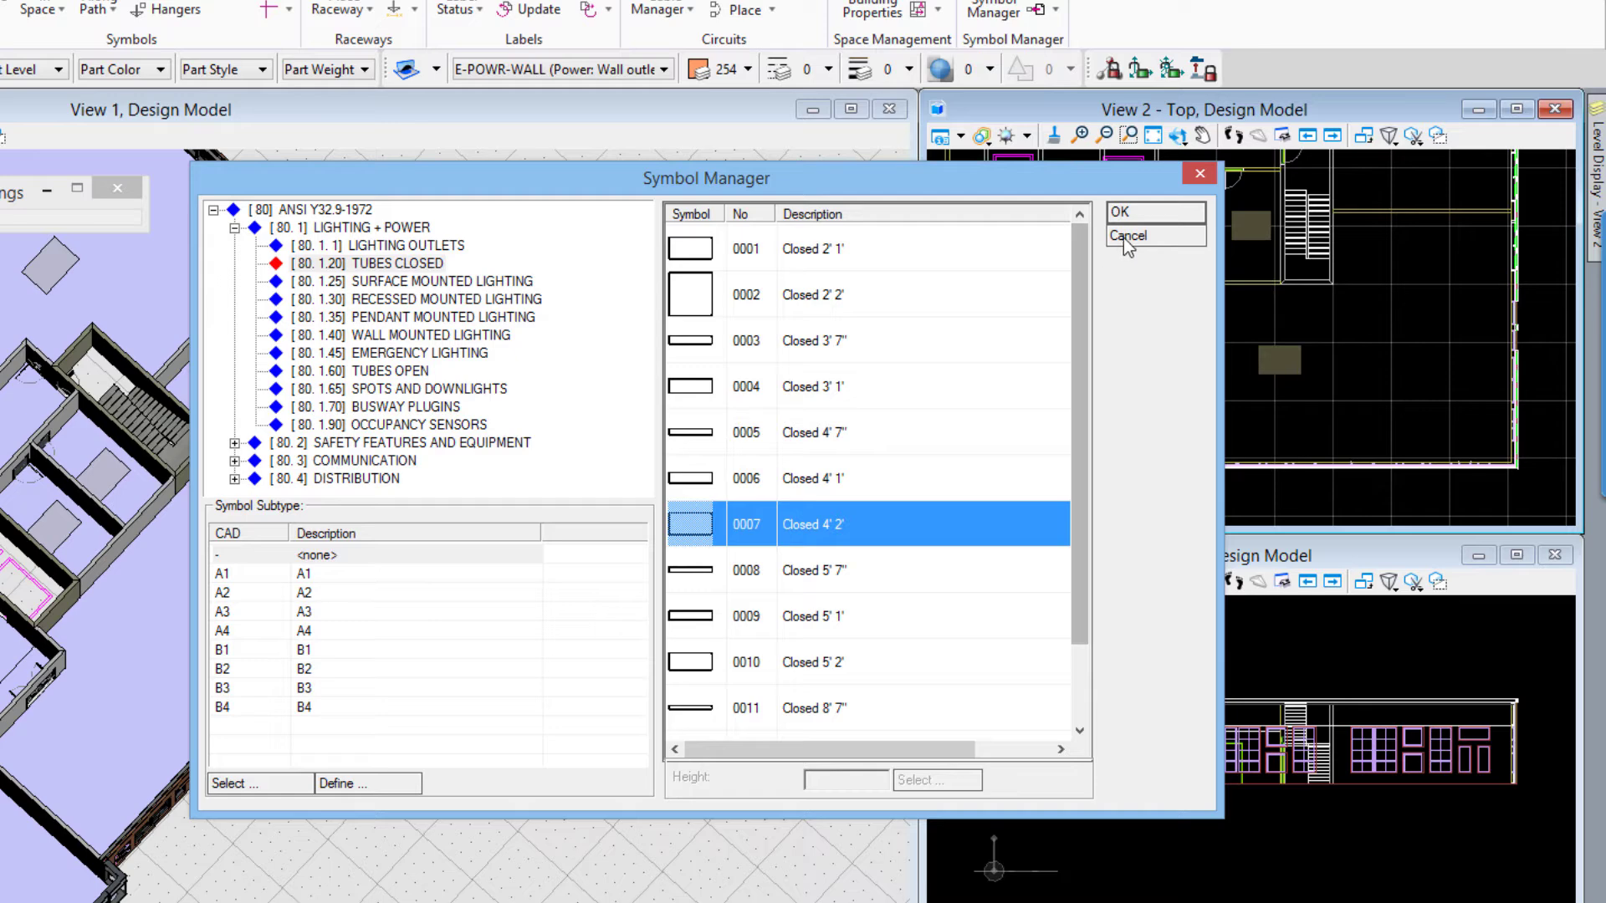
left_click(1144, 214)
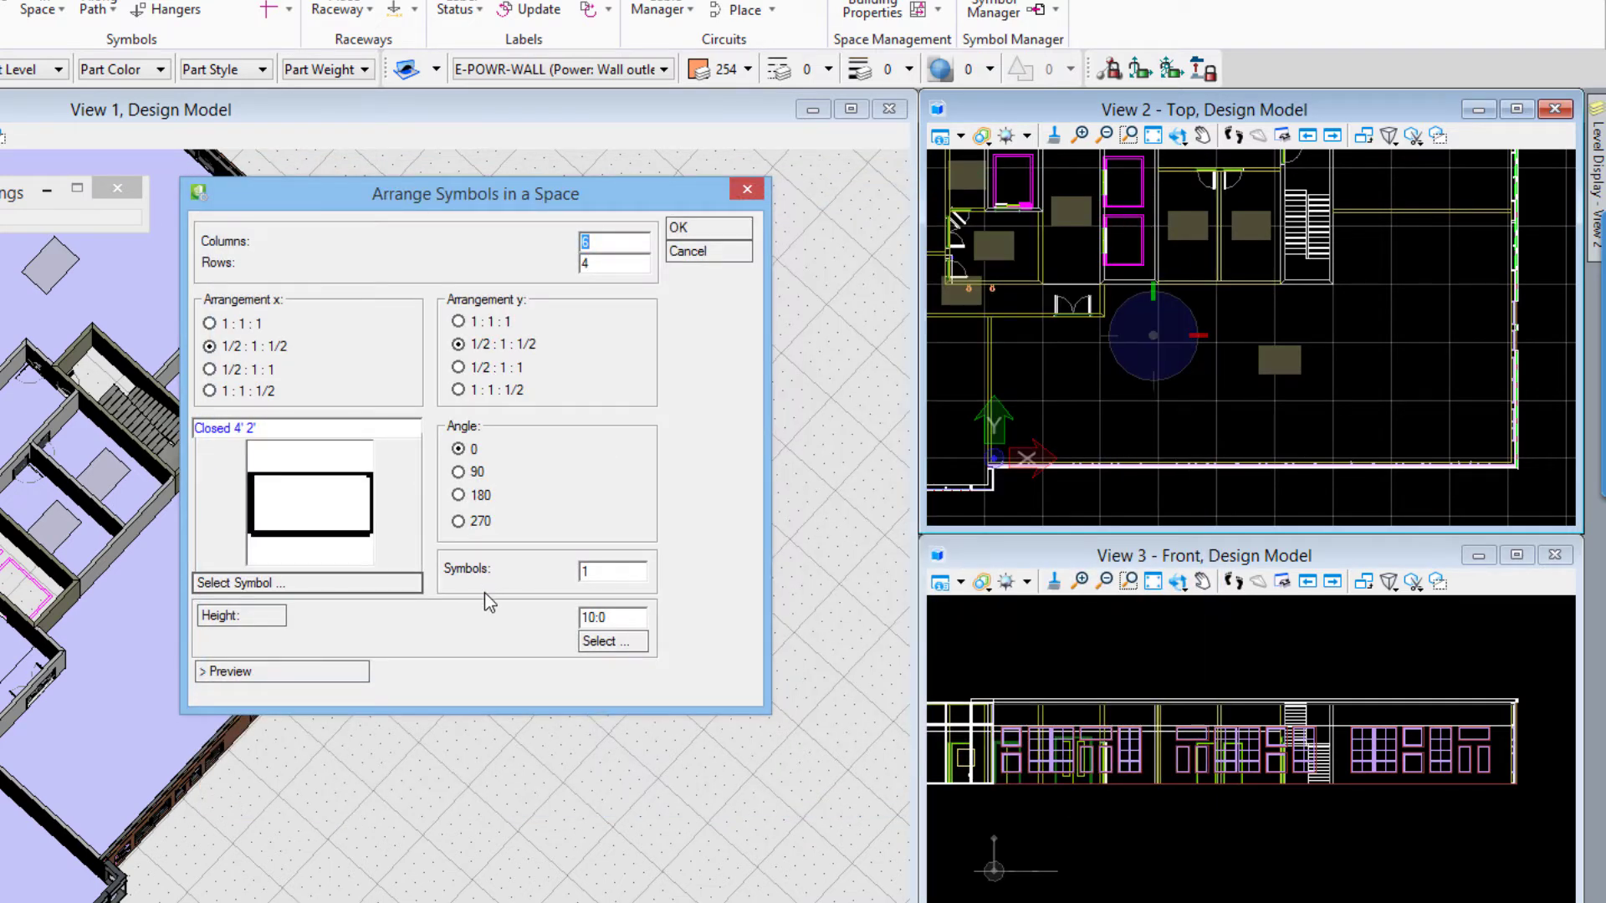
- Keep the mounting height at 10:0, preview the fixture arrangement in Office 1 and place the fixtures
left_click_drag(621, 617, 551, 624)
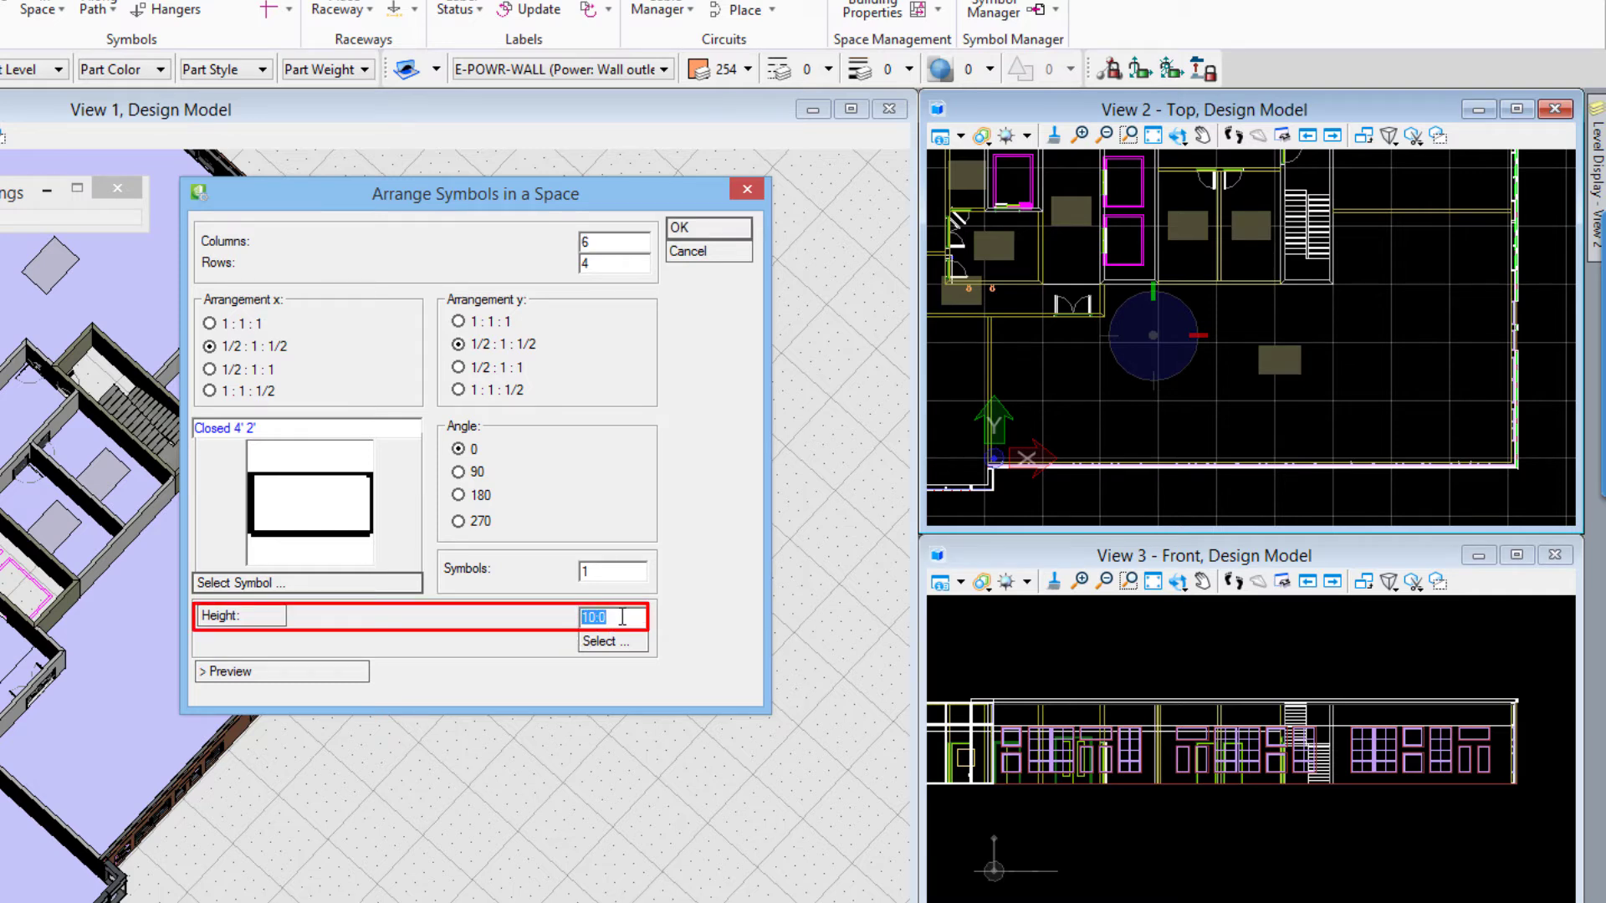
left_click(255, 677)
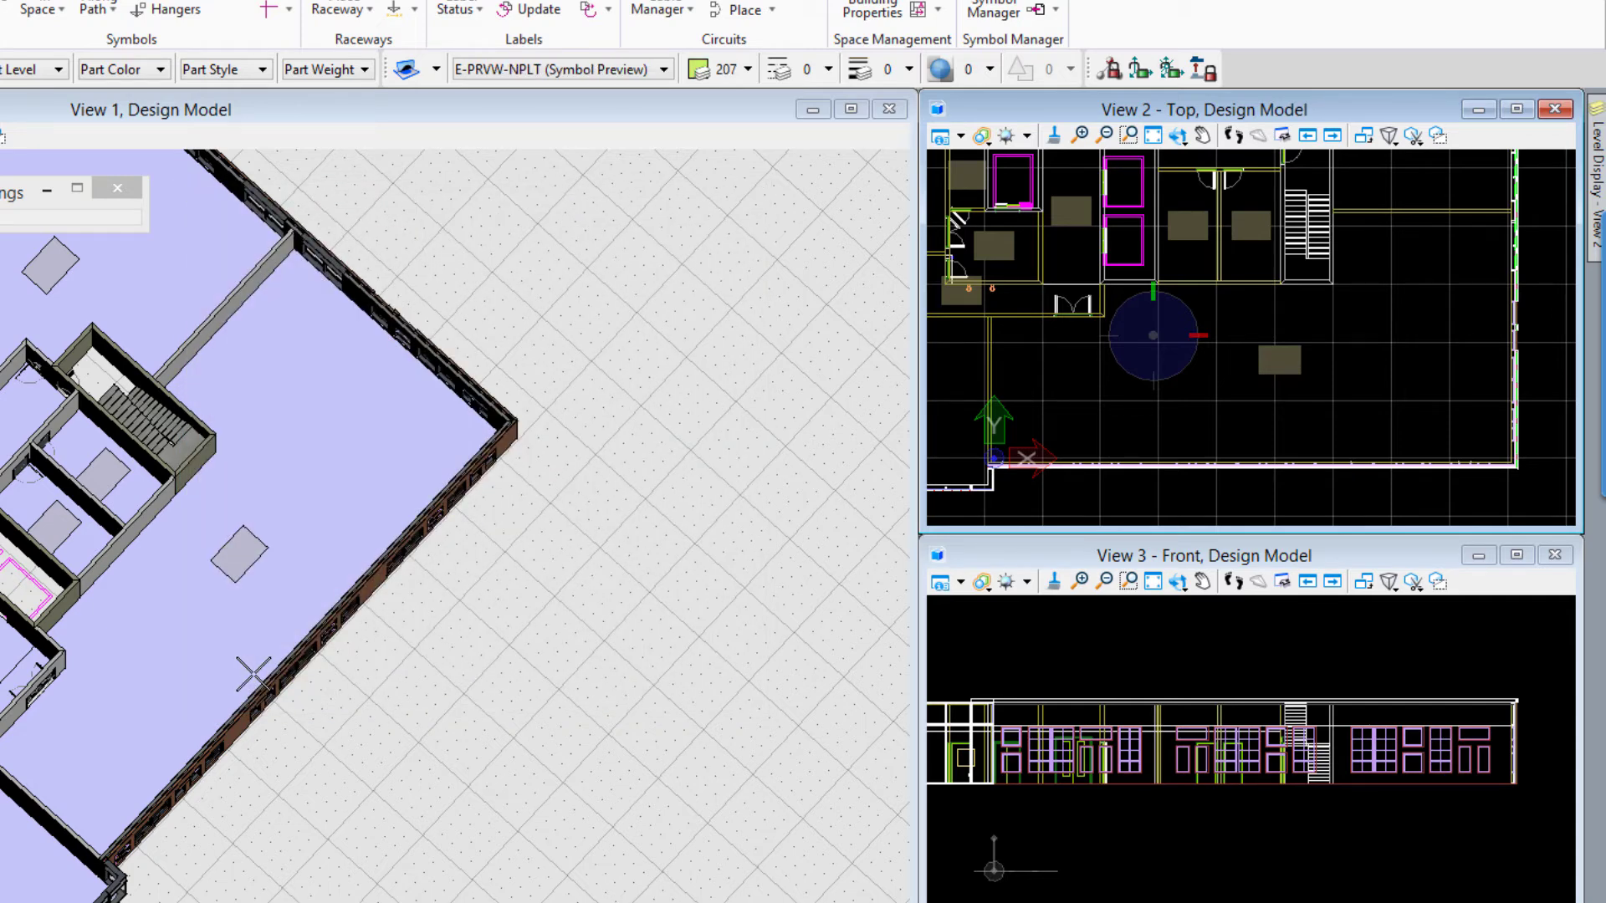
left_click(253, 674)
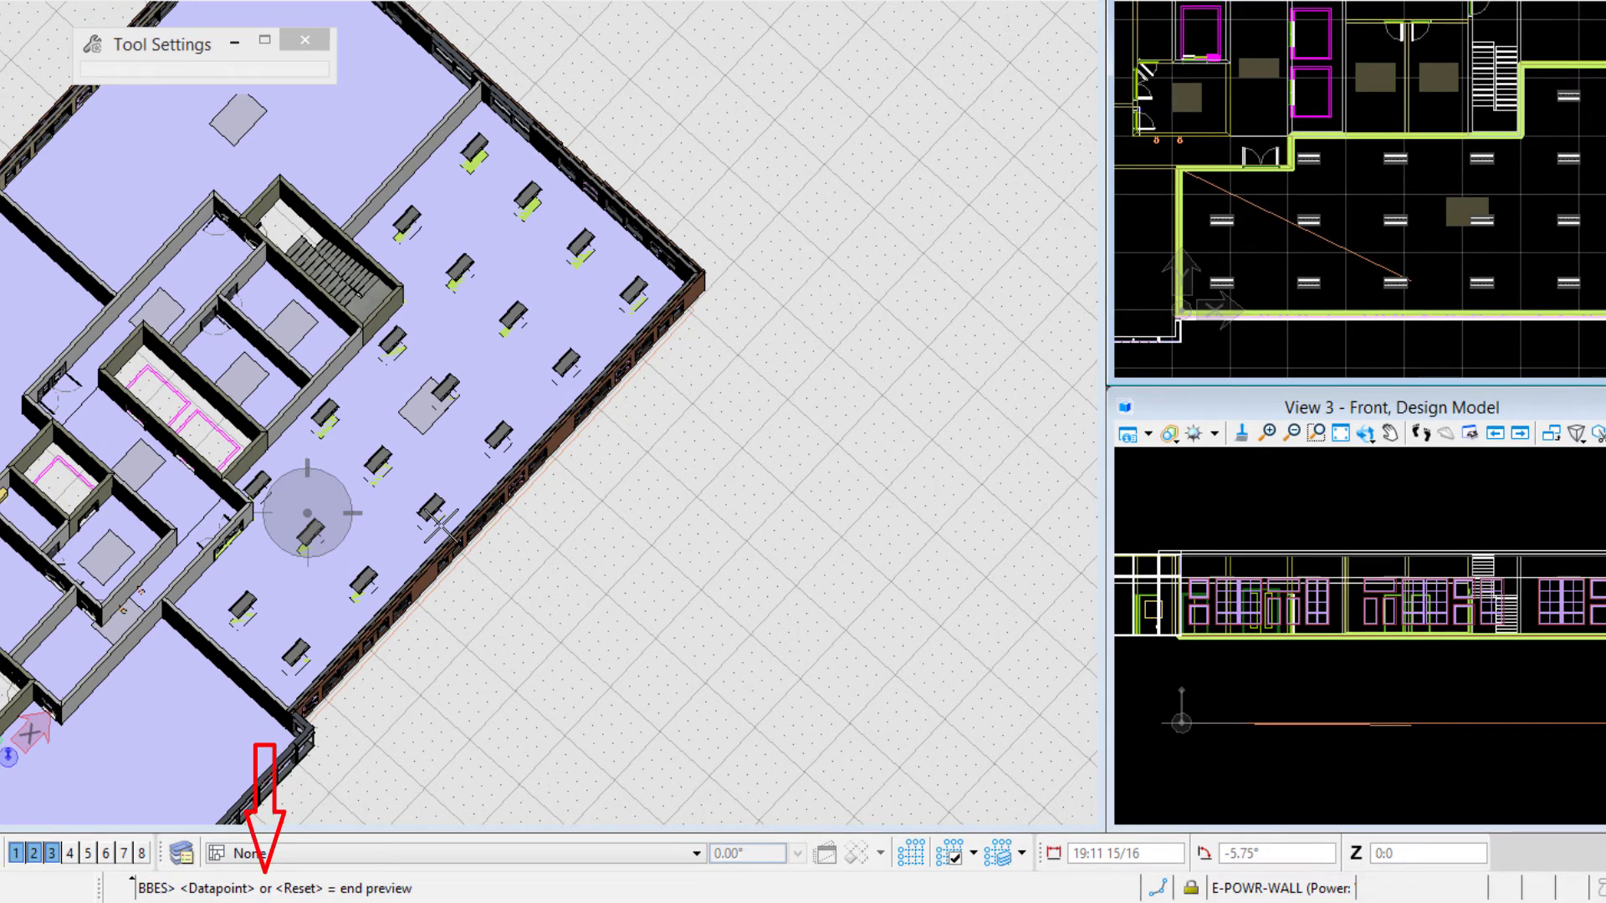
right_click(466, 459)
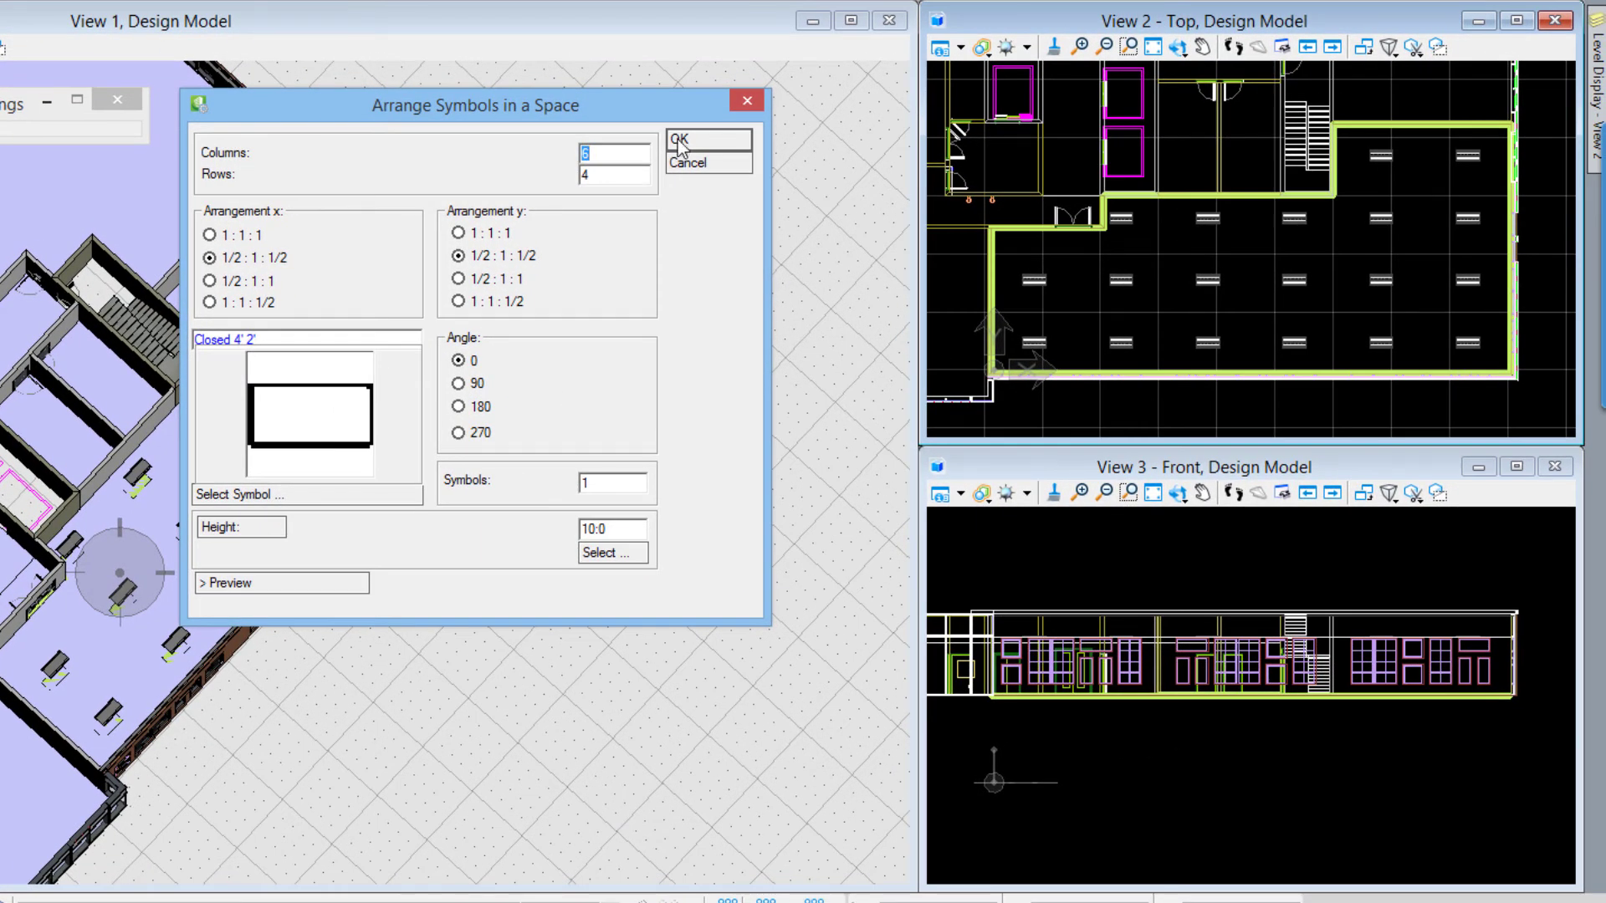
left_click(679, 140)
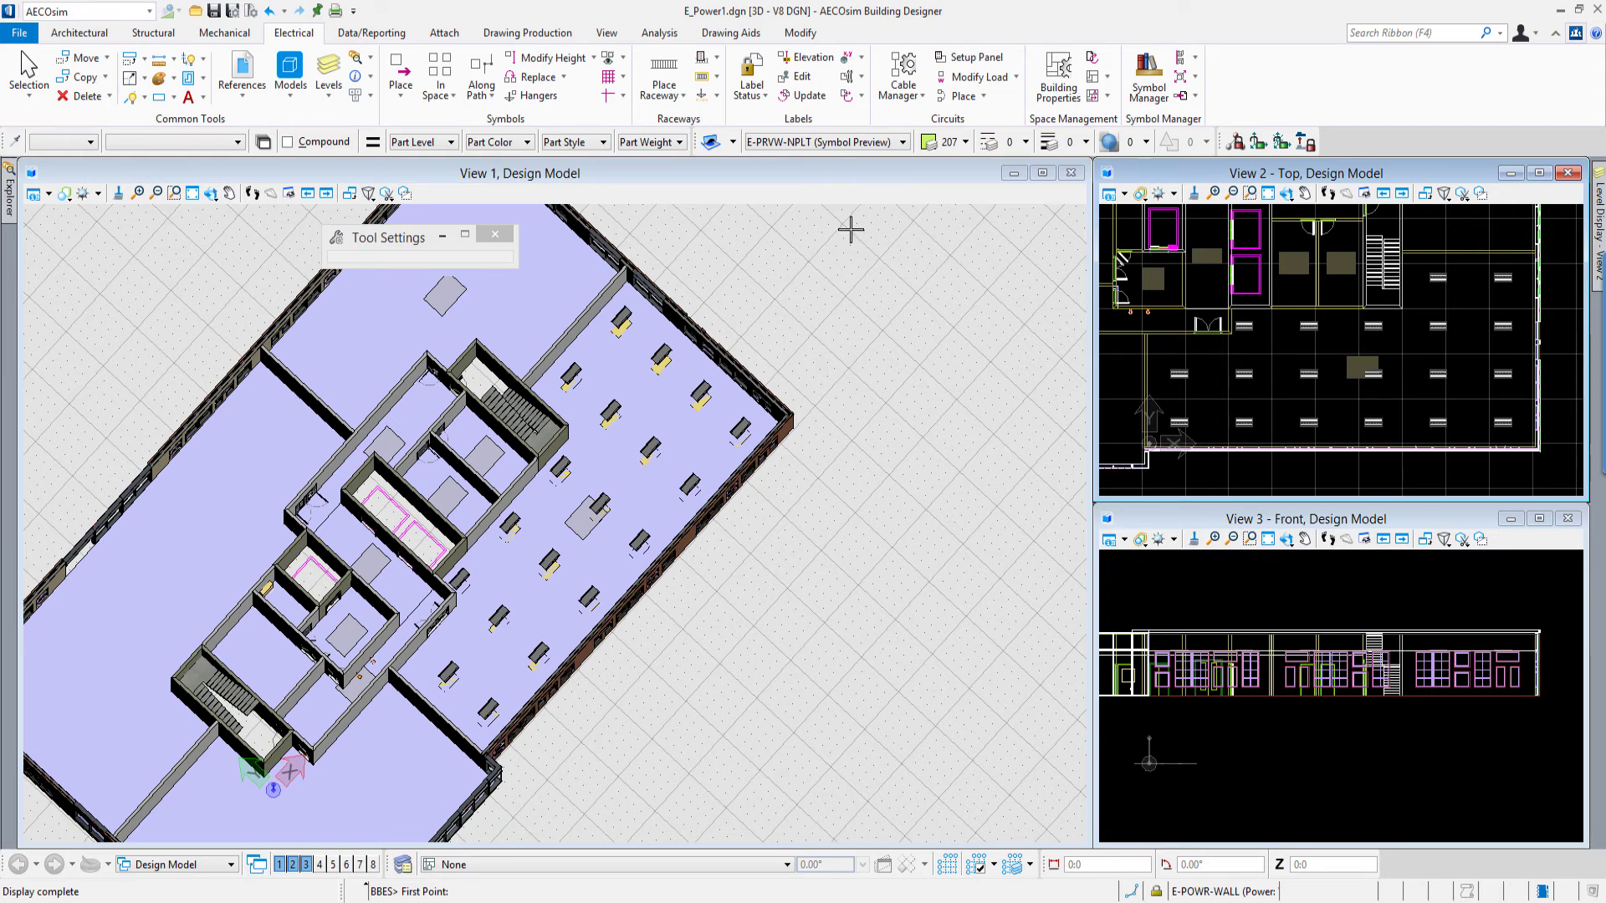
- Delete the placed light fixture right beside the double doors in the top view
scroll(623, 468, "up", 1)
scroll(702, 453, "down", 1)
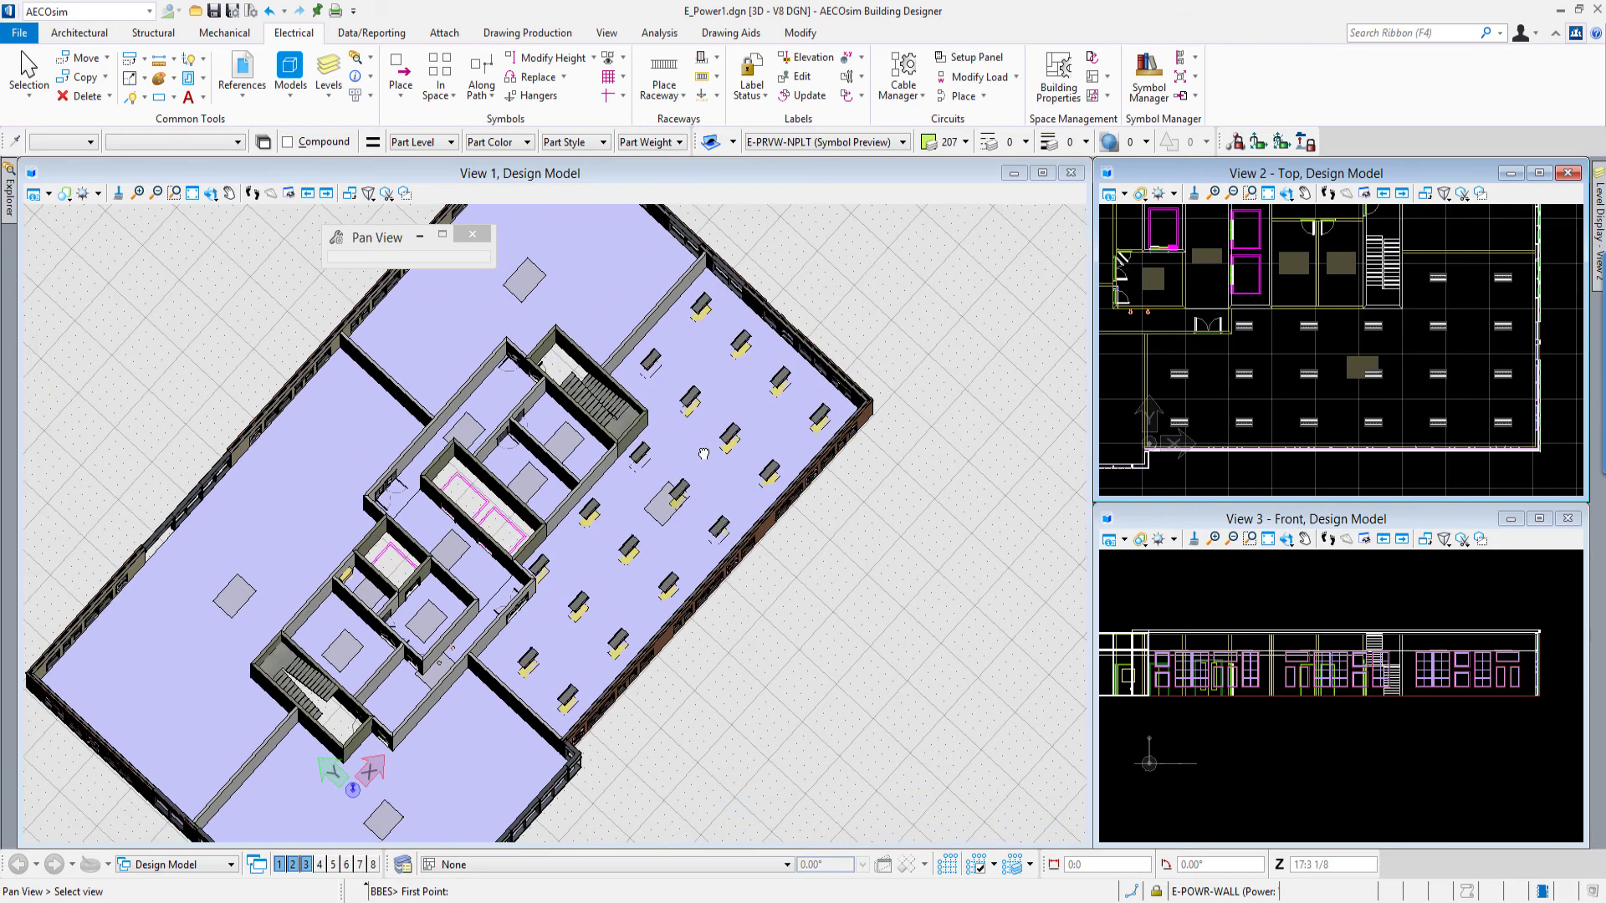
right_click(702, 452, "ctrl+shift")
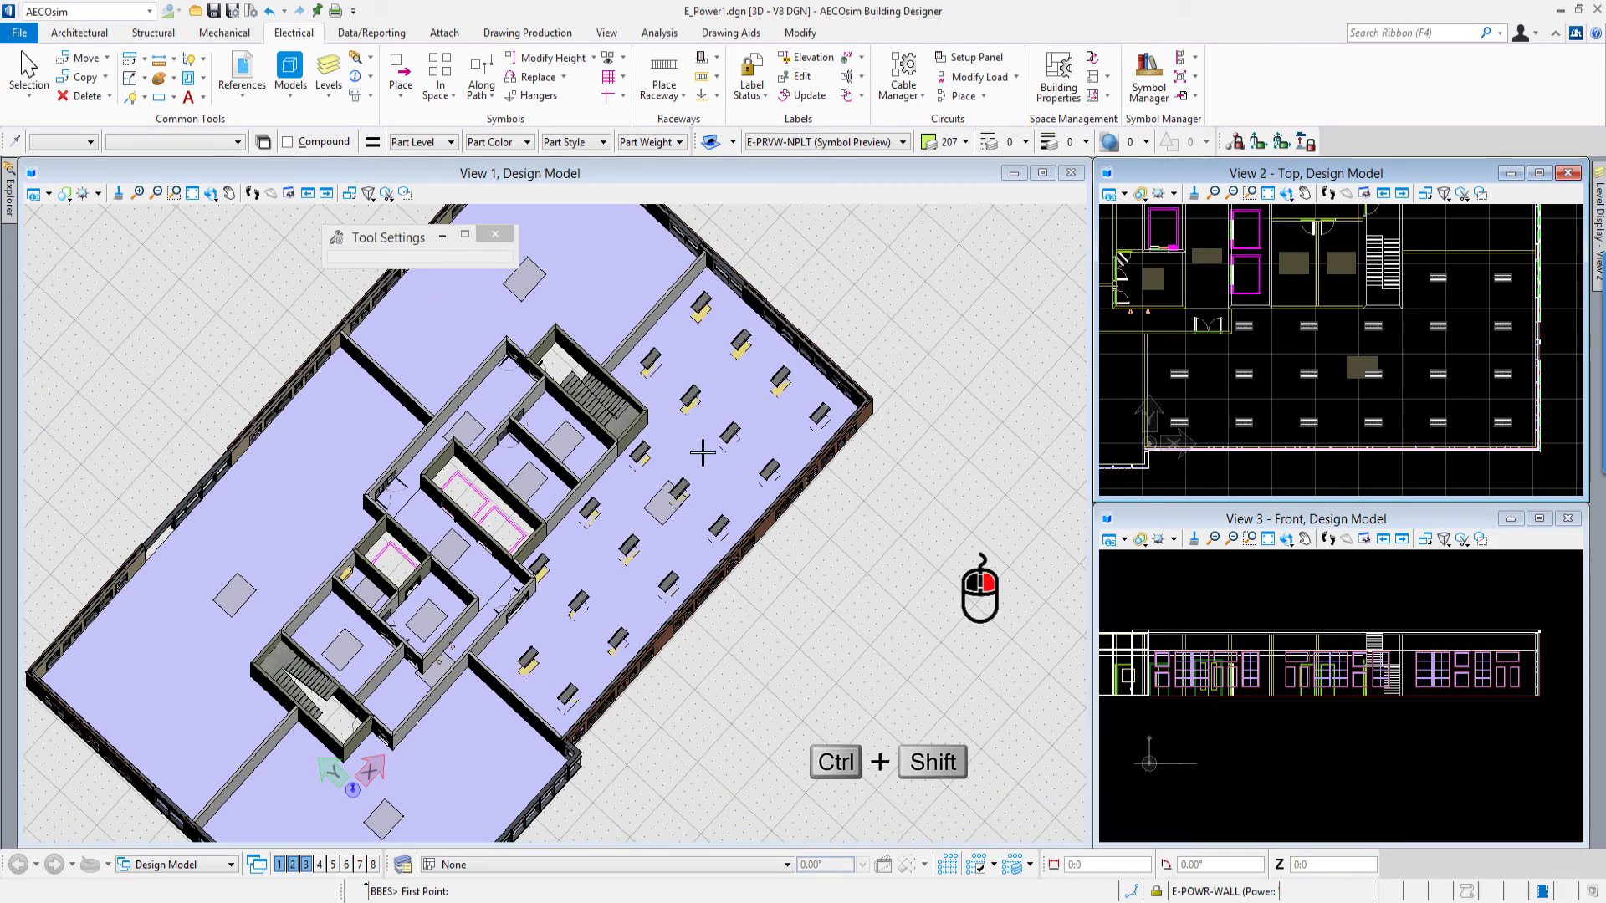
left_click(791, 403)
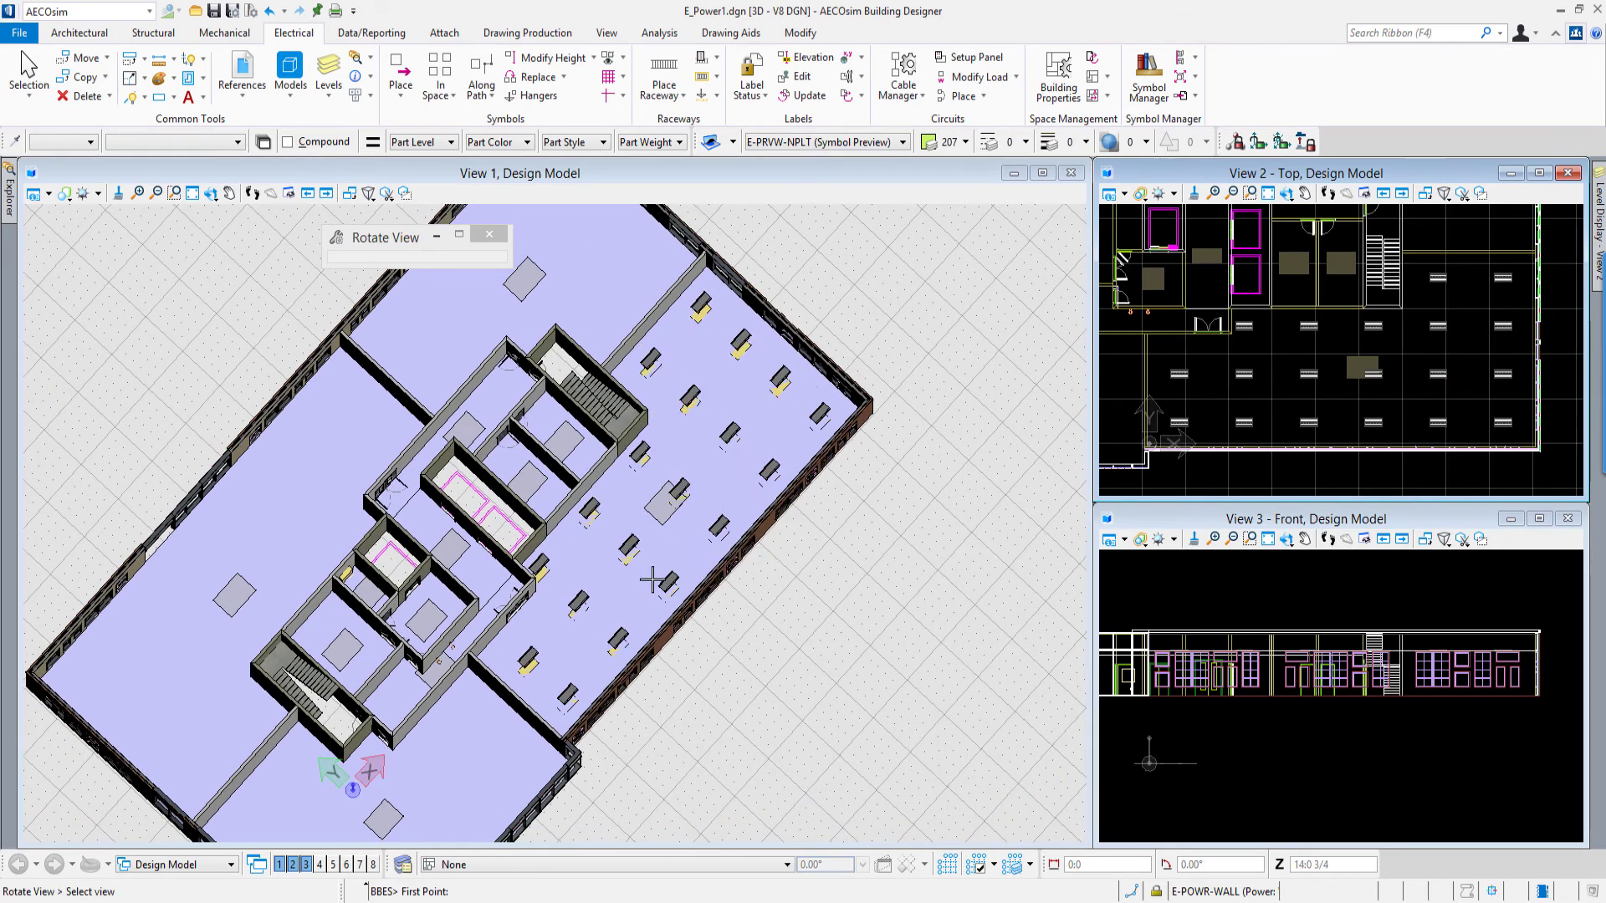
left_click(649, 582)
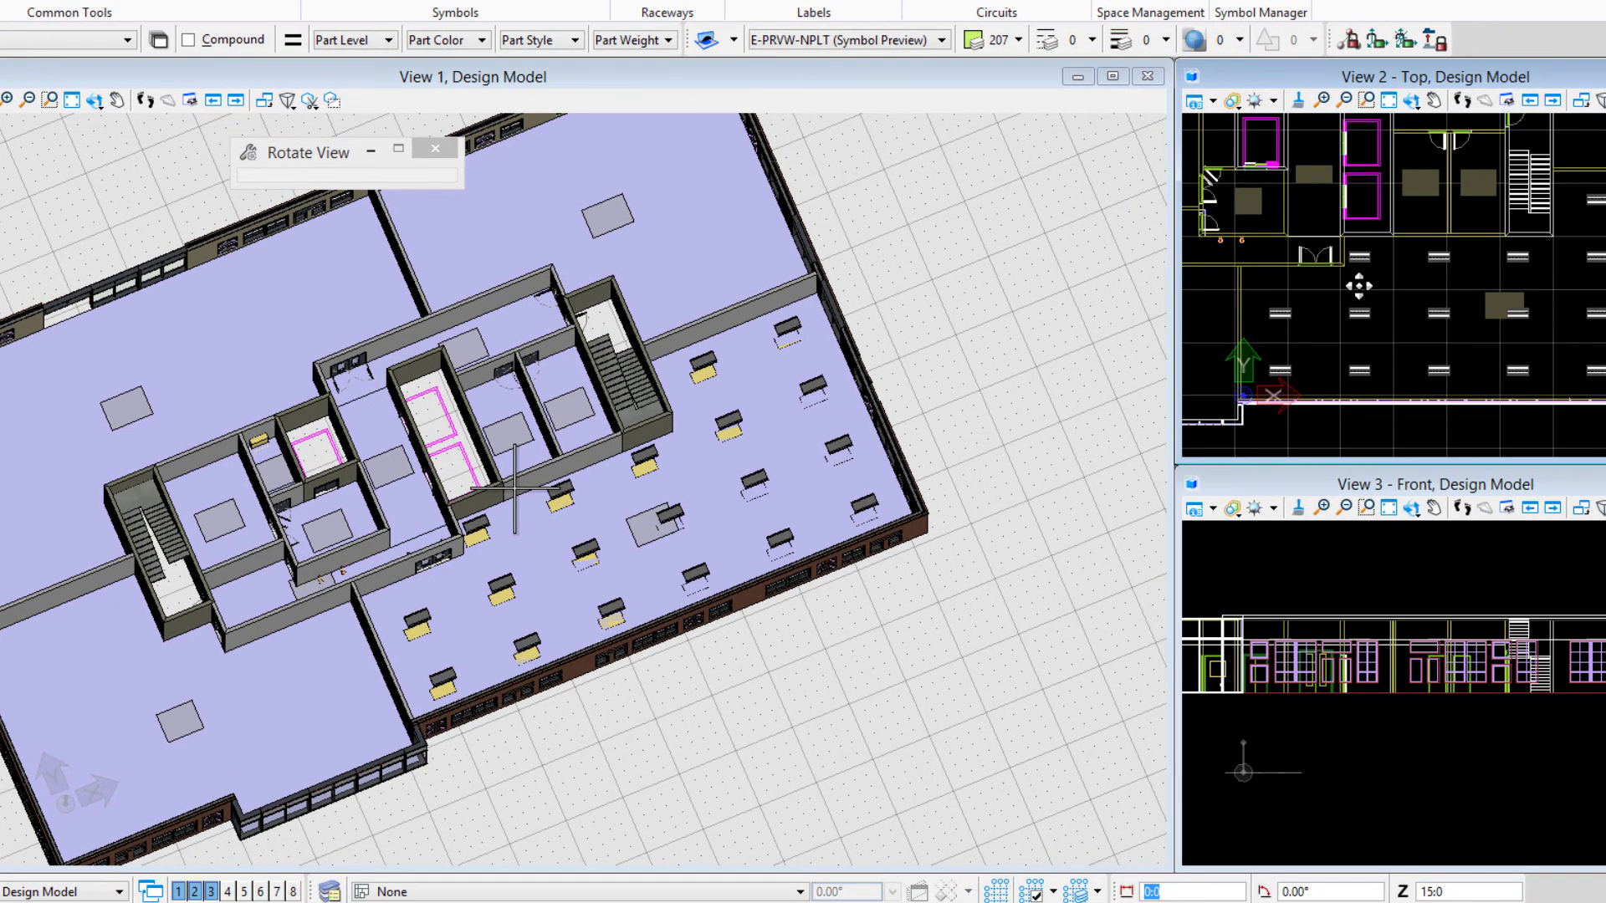
right_click(1358, 286)
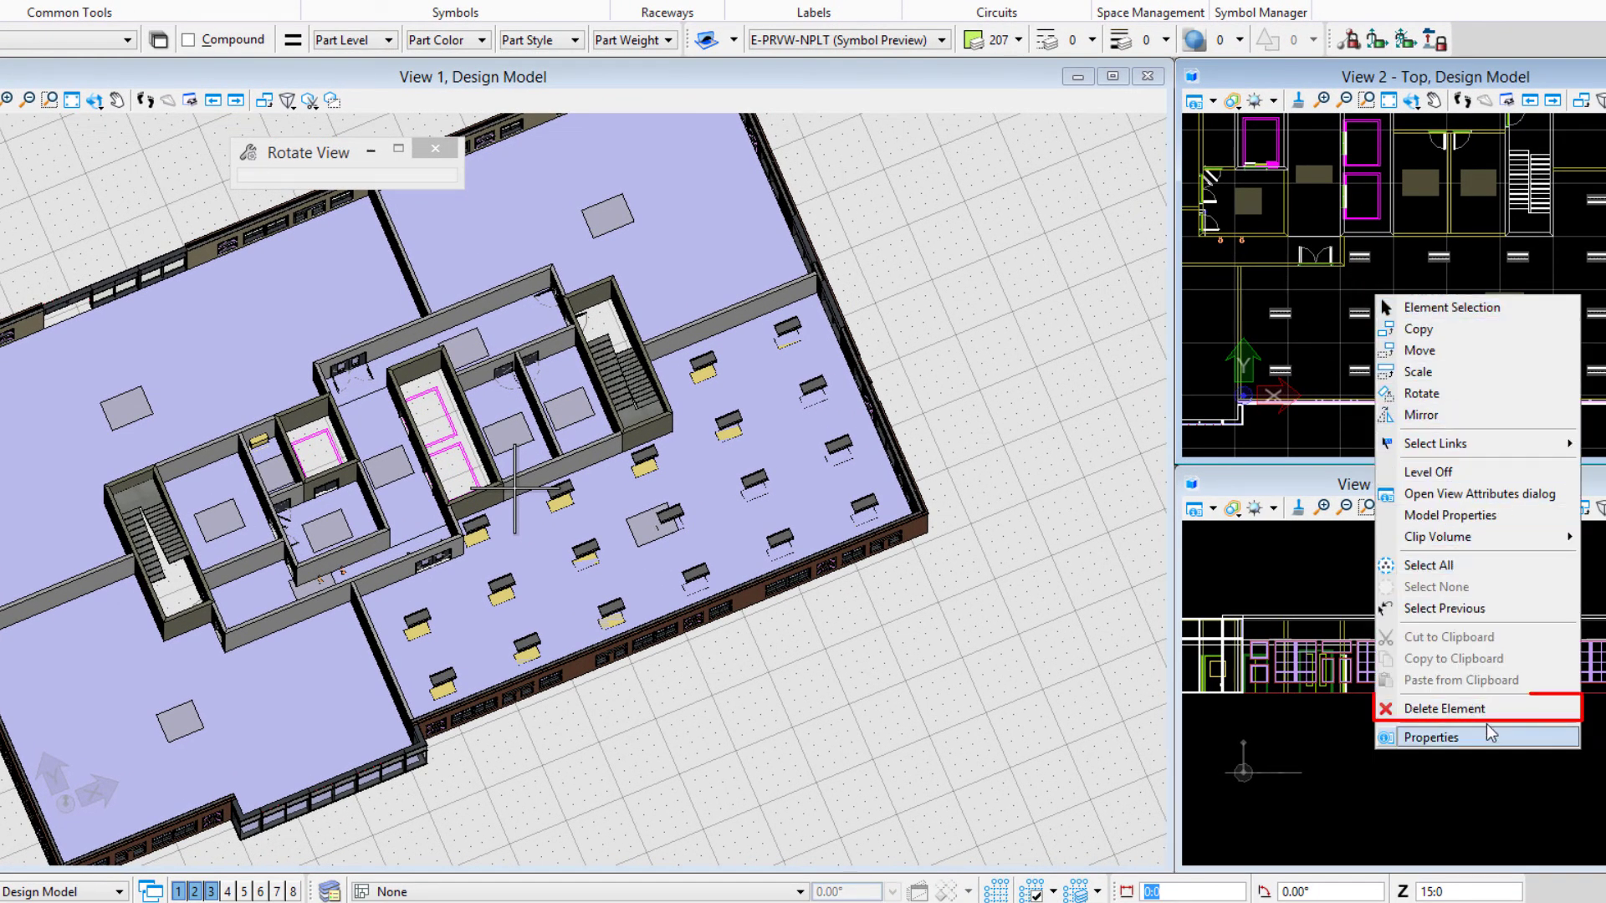
left_click(1422, 708)
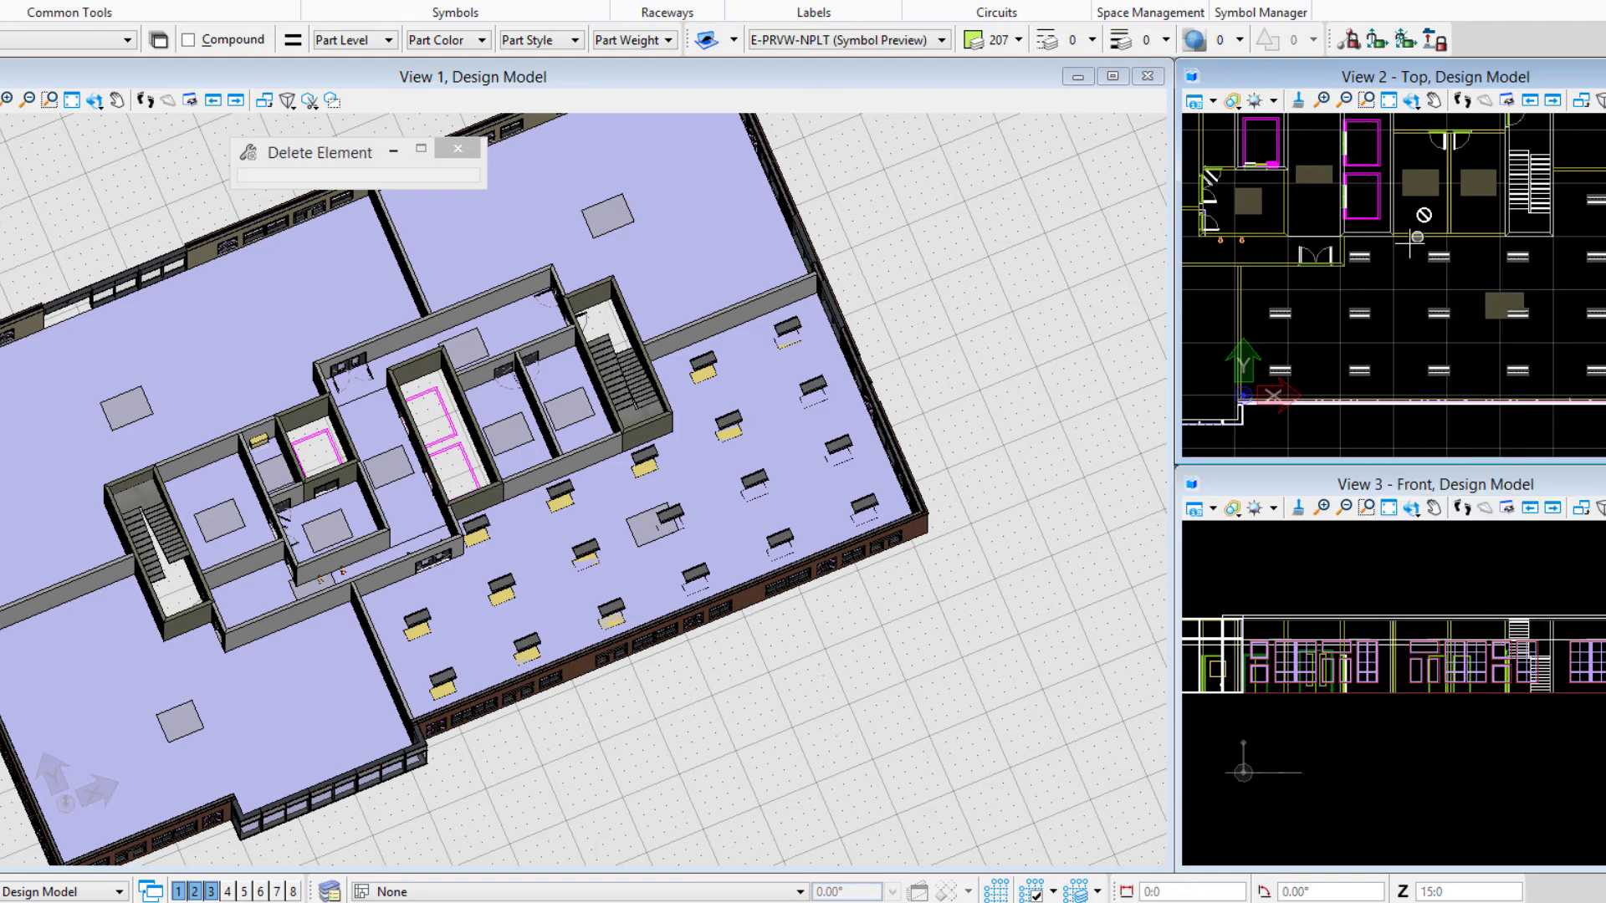
left_click(1360, 257)
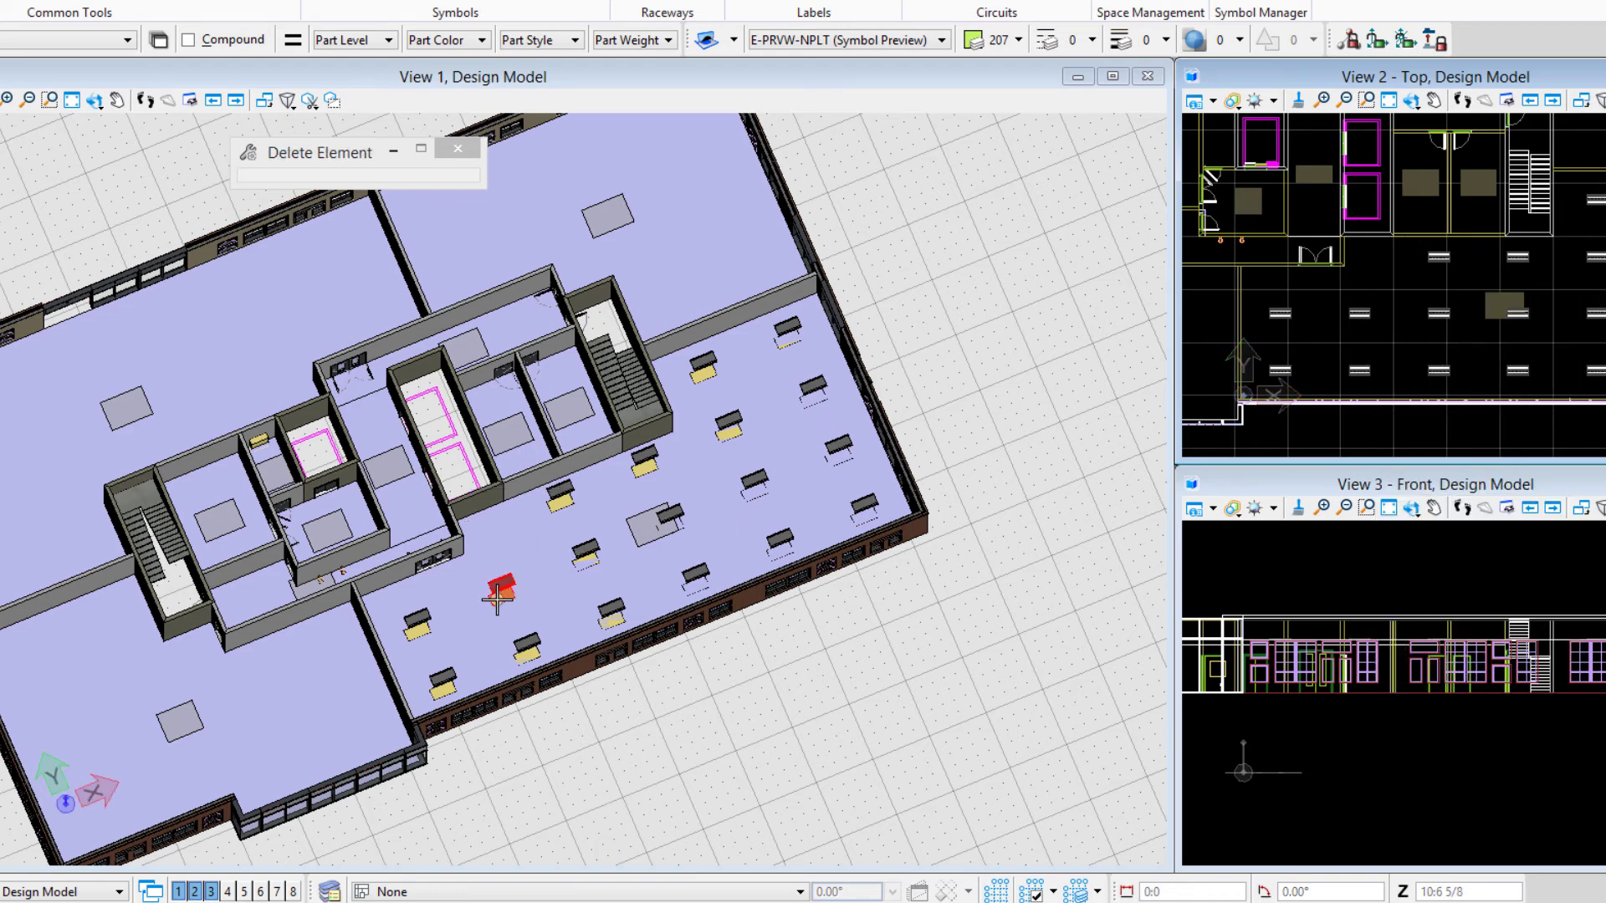
- Examine the 2D symbol and 3D body of one Closed 4' 2' ceiling fixture up close in View 1
scroll(510, 607, "up", 5)
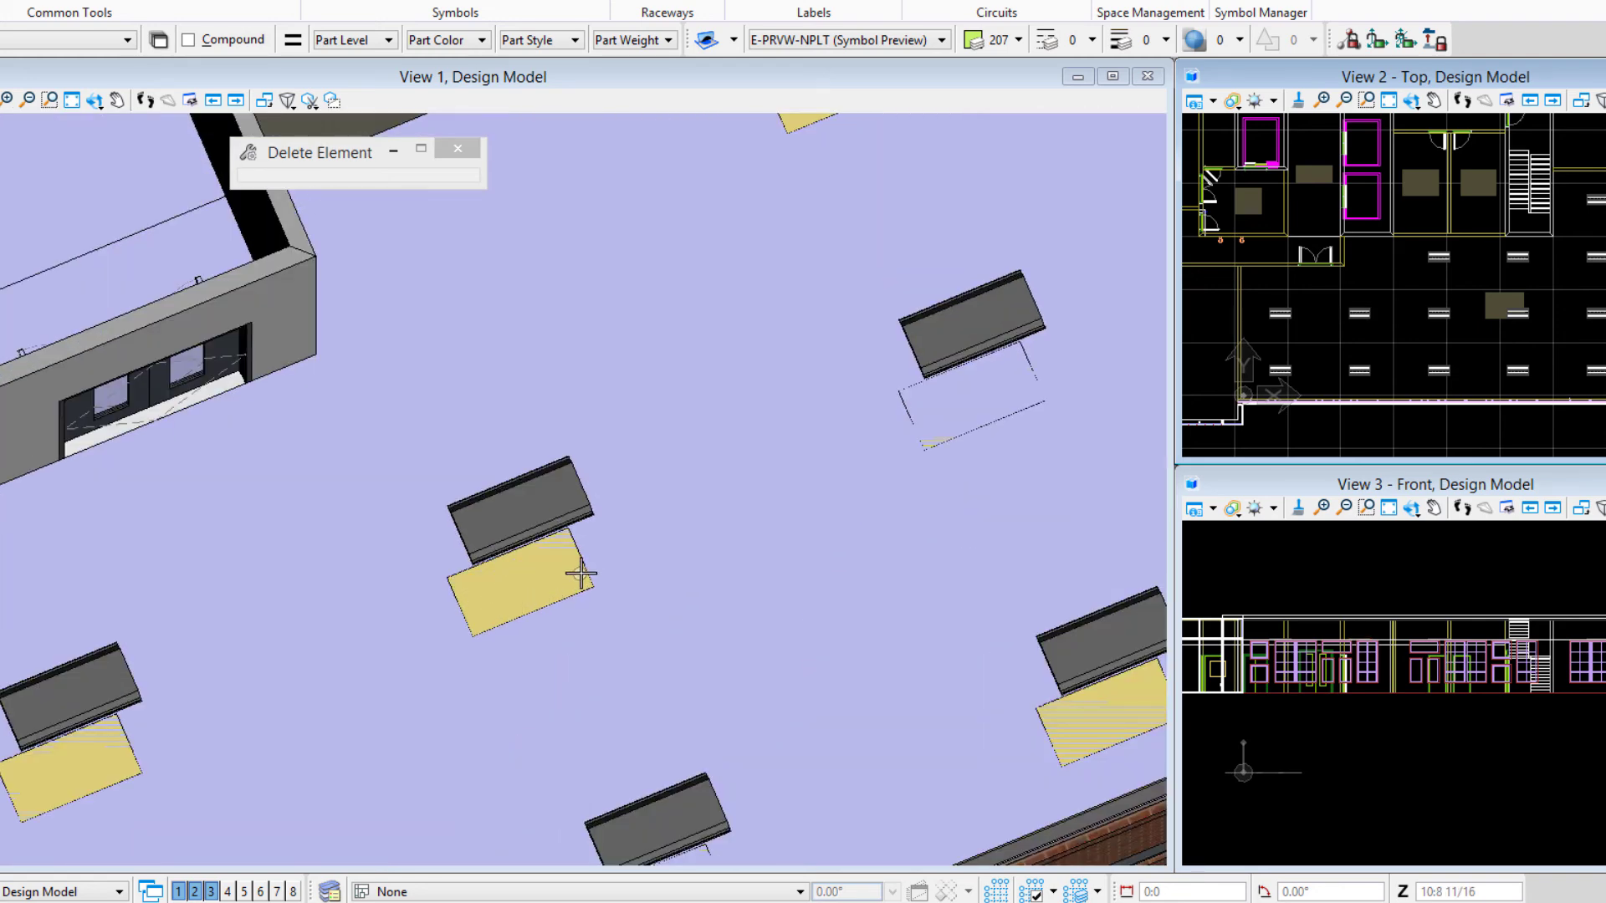
mouse_move(585, 569)
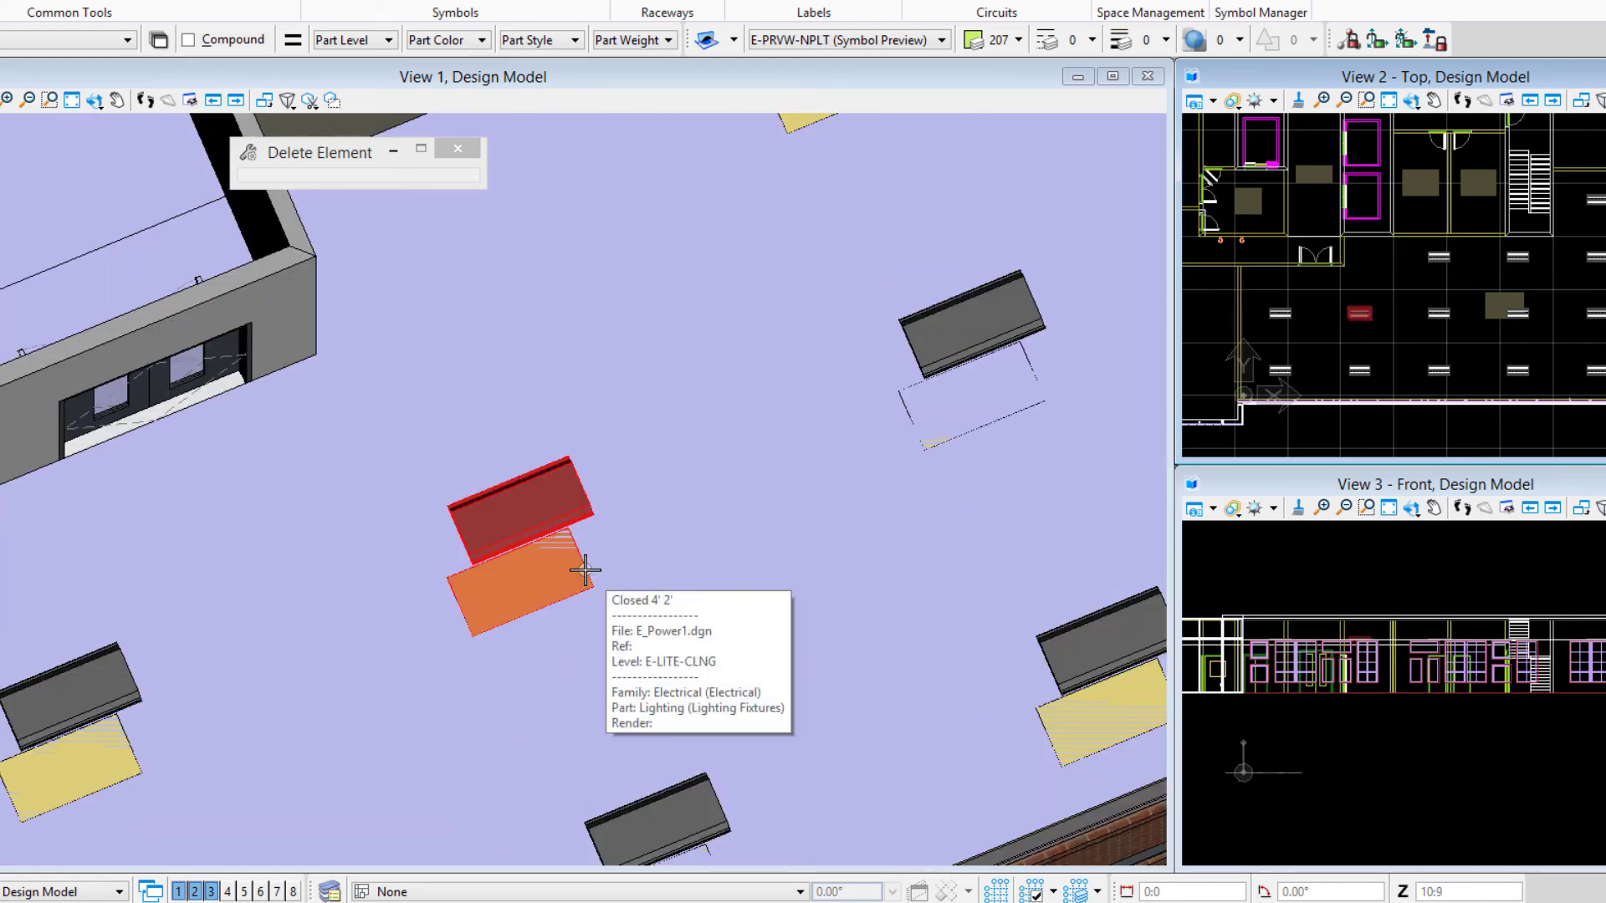